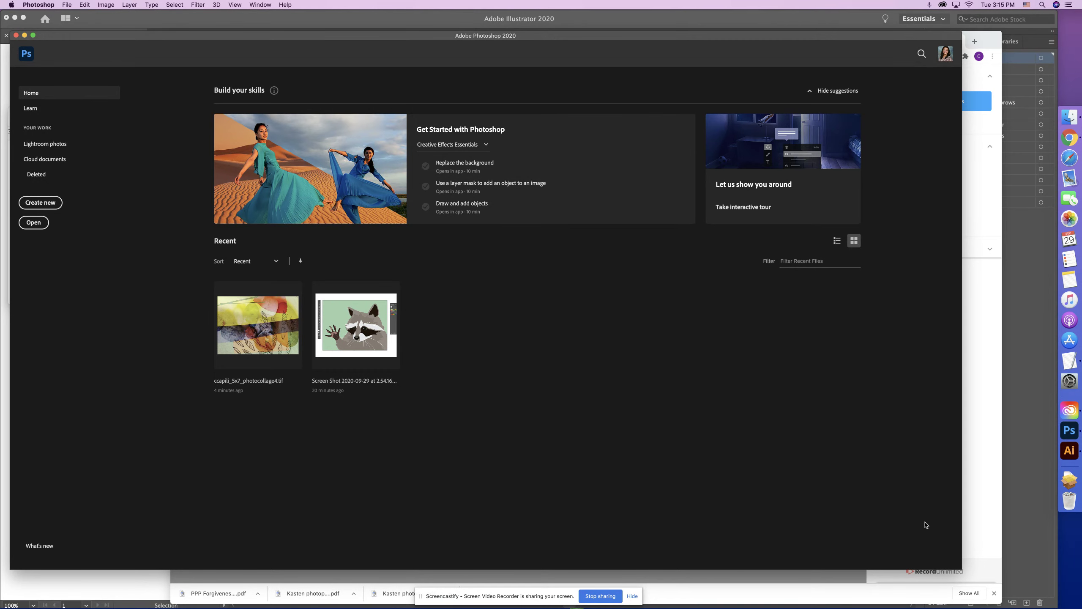
# - Create a new print document 5 inches wide and 7 inches high at 300 pixels/inch
pyautogui.moveTo(958, 570); pyautogui.dragTo(1043, 587)
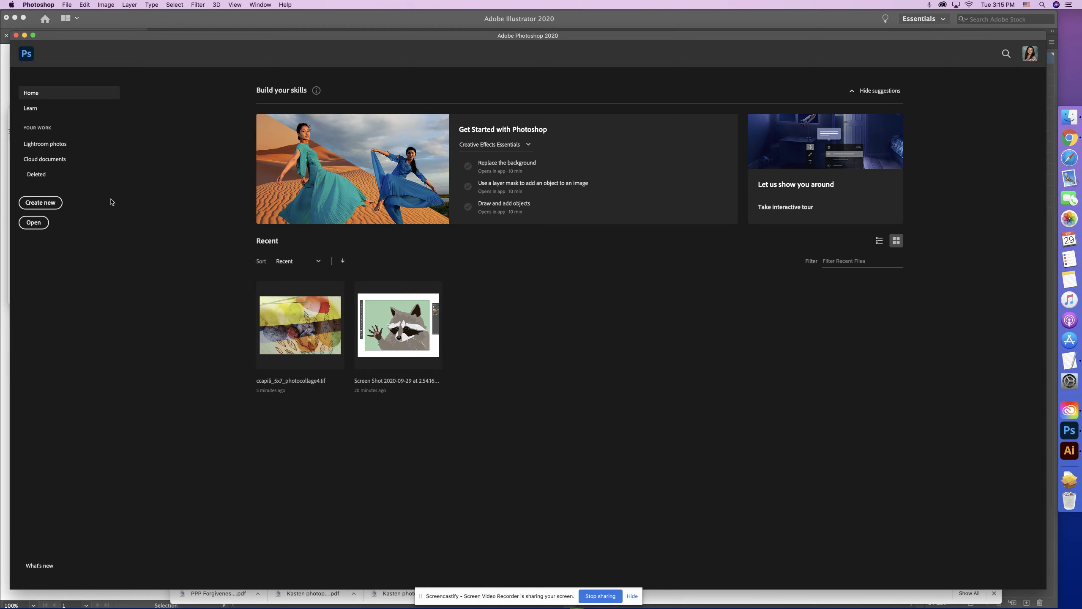
pyautogui.click(40, 203)
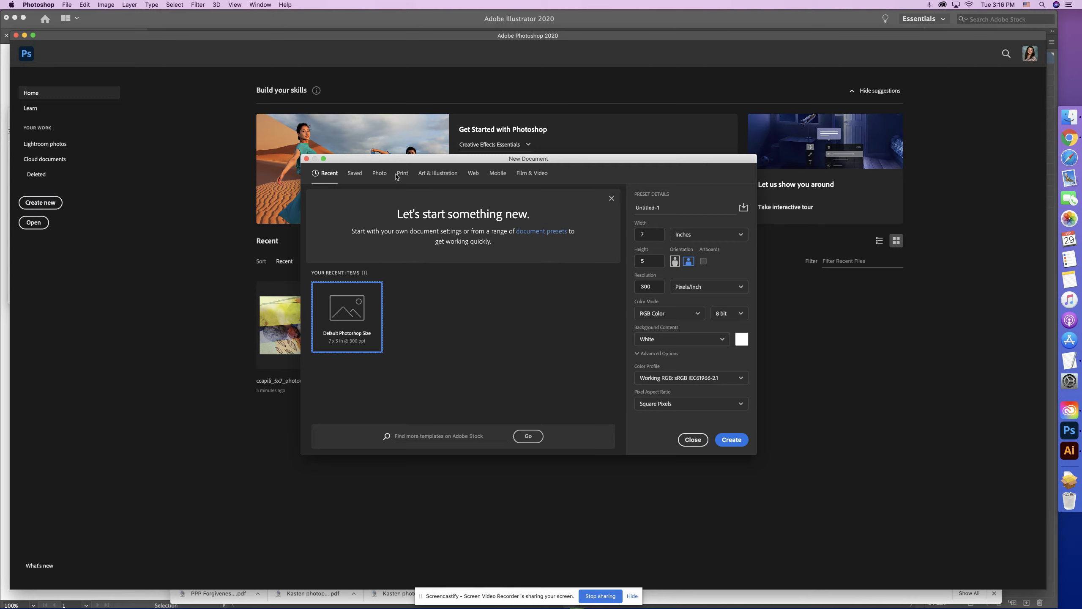
pyautogui.click(403, 177)
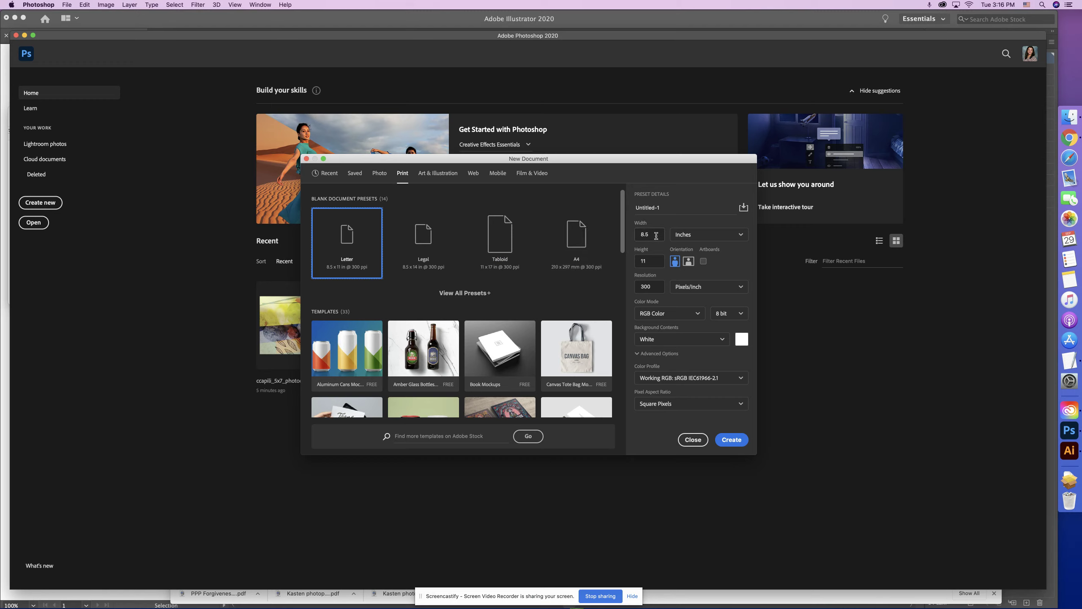
pyautogui.click(646, 234)
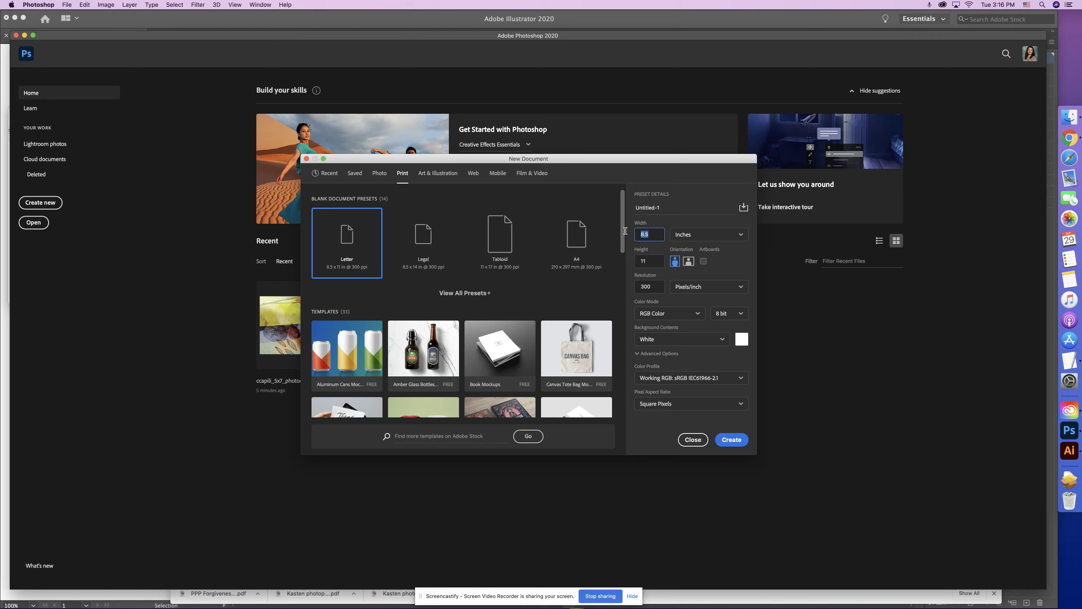
pyautogui.write('5')
pyautogui.press('Tab')
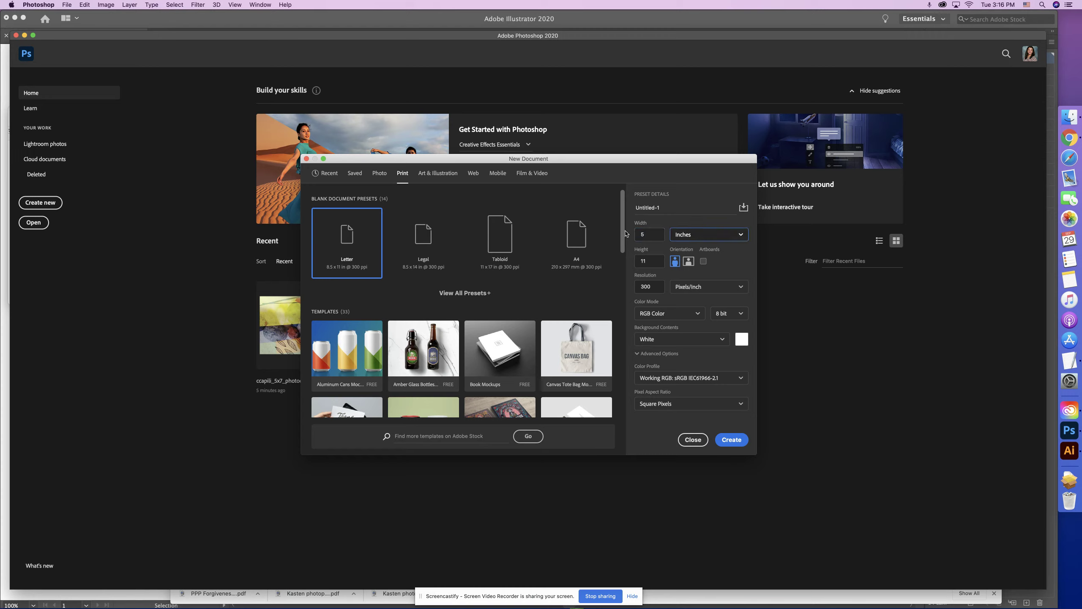
pyautogui.press('Tab')
pyautogui.write('7')
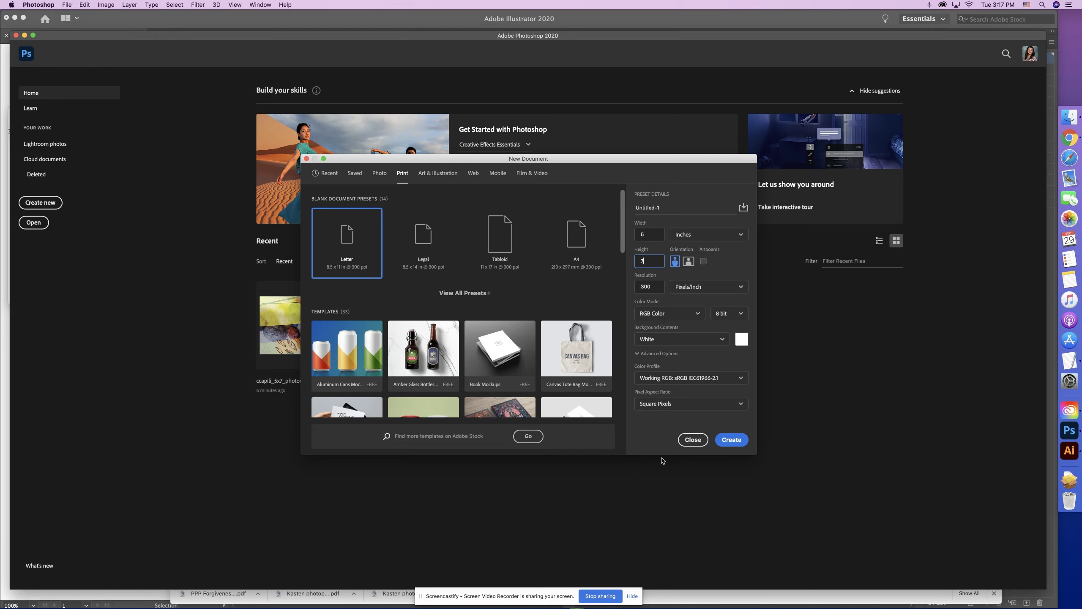
pyautogui.click(733, 444)
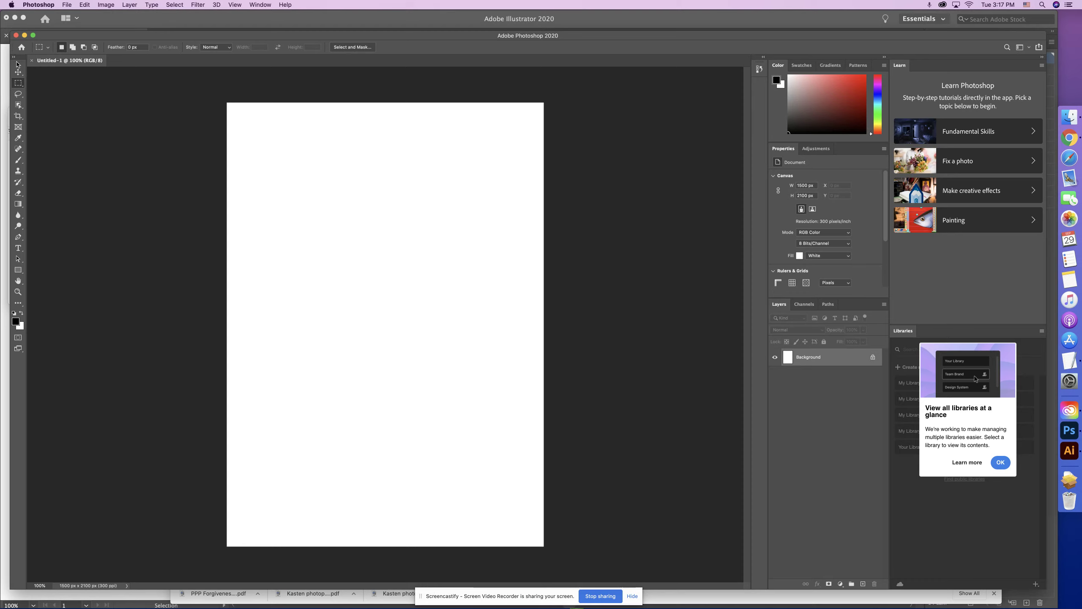
# - Undock the toolbar beside the canvas, and practise hiding it and showing it again
pyautogui.moveTo(18, 63); pyautogui.dragTo(130, 134)
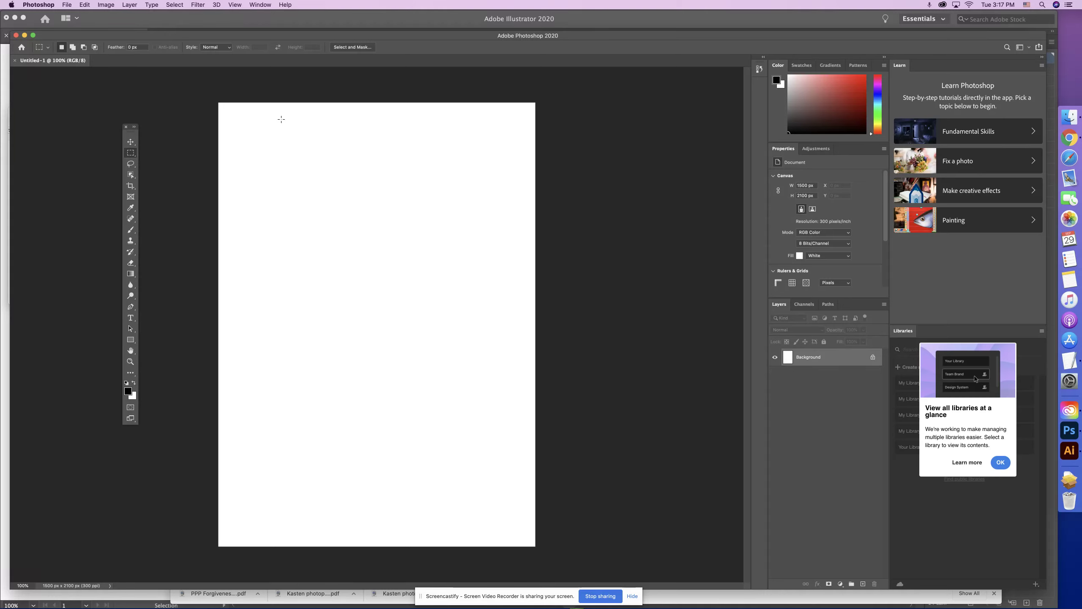
pyautogui.click(259, 5)
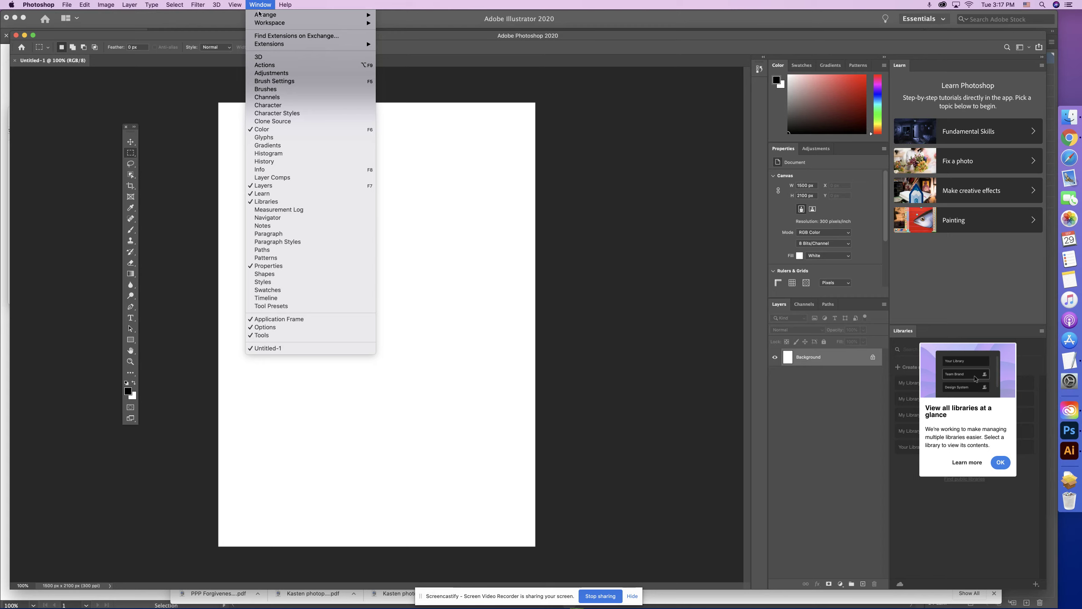
pyautogui.click(269, 336)
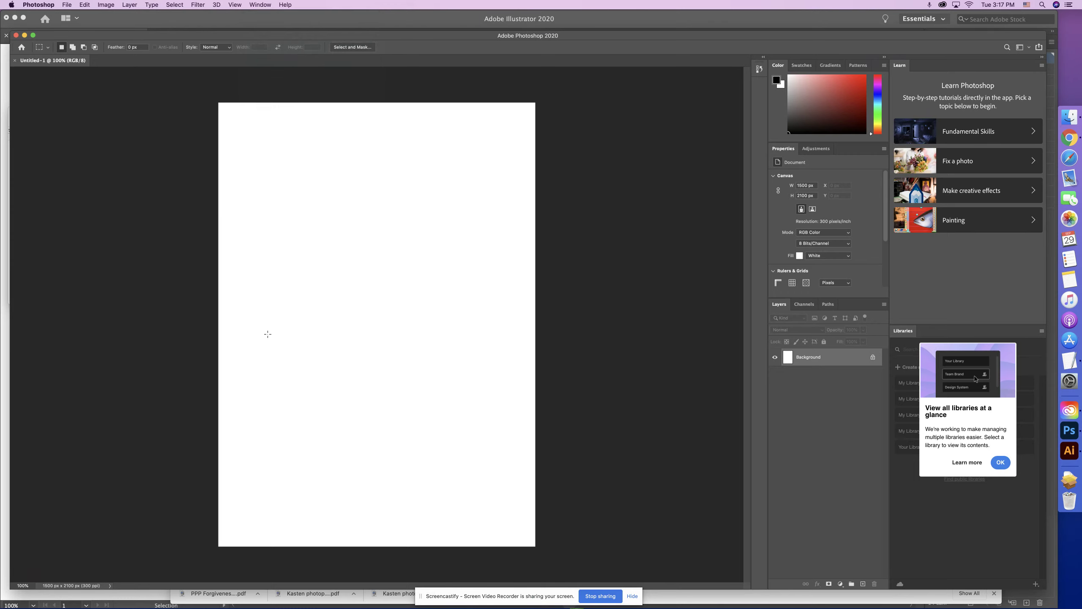
pyautogui.click(258, 5)
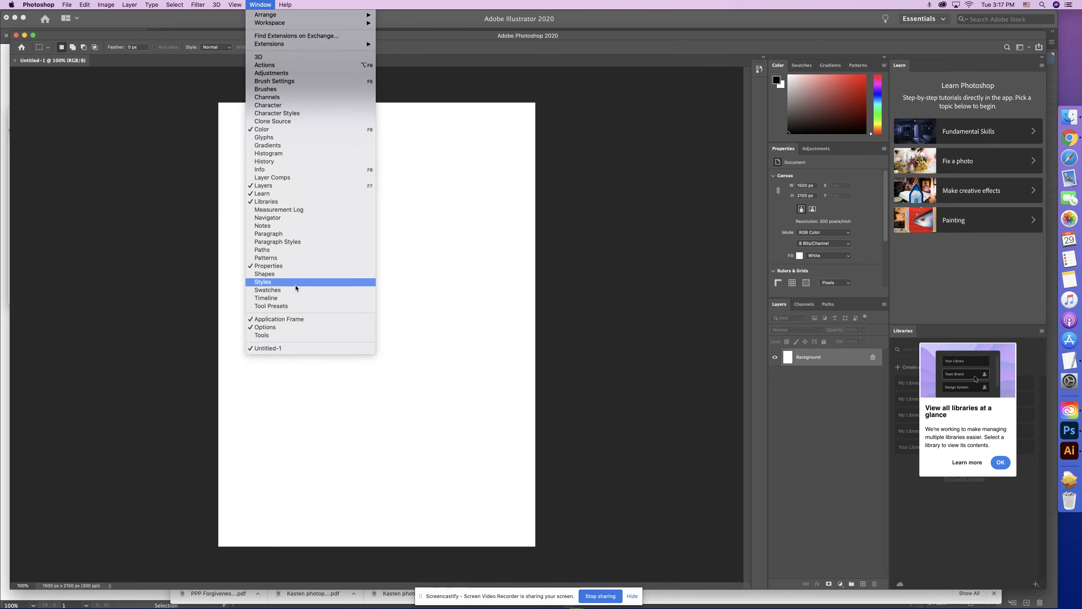
pyautogui.click(268, 336)
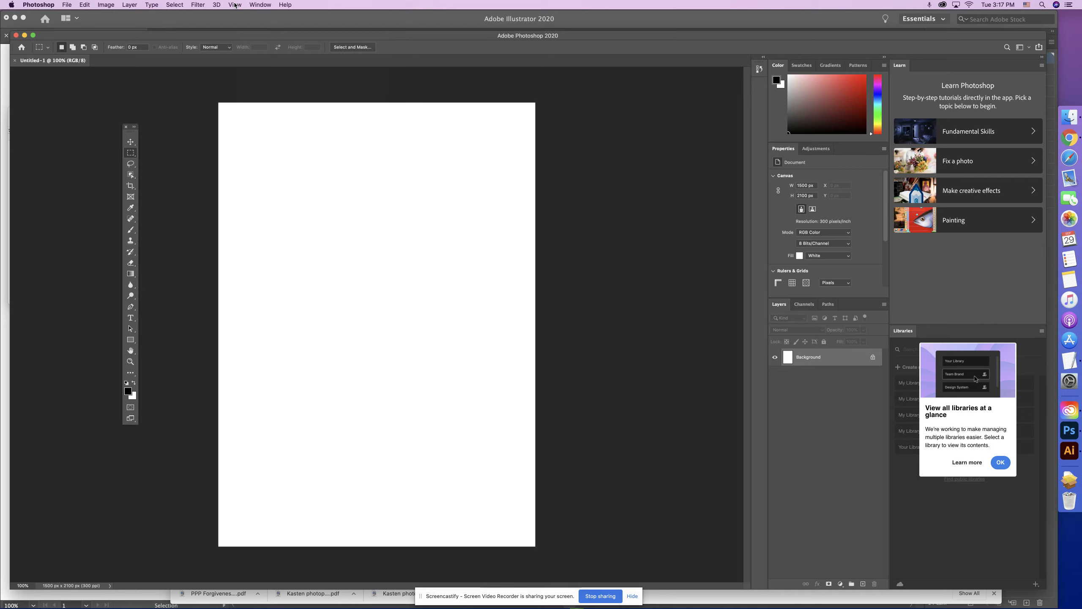
pyautogui.click(126, 126)
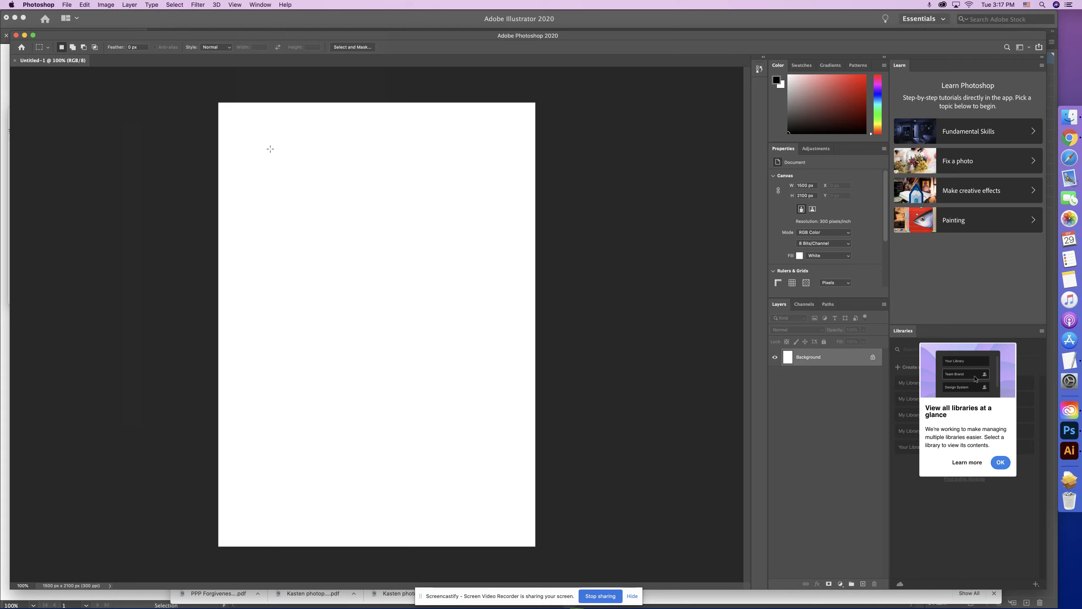
pyautogui.click(261, 4)
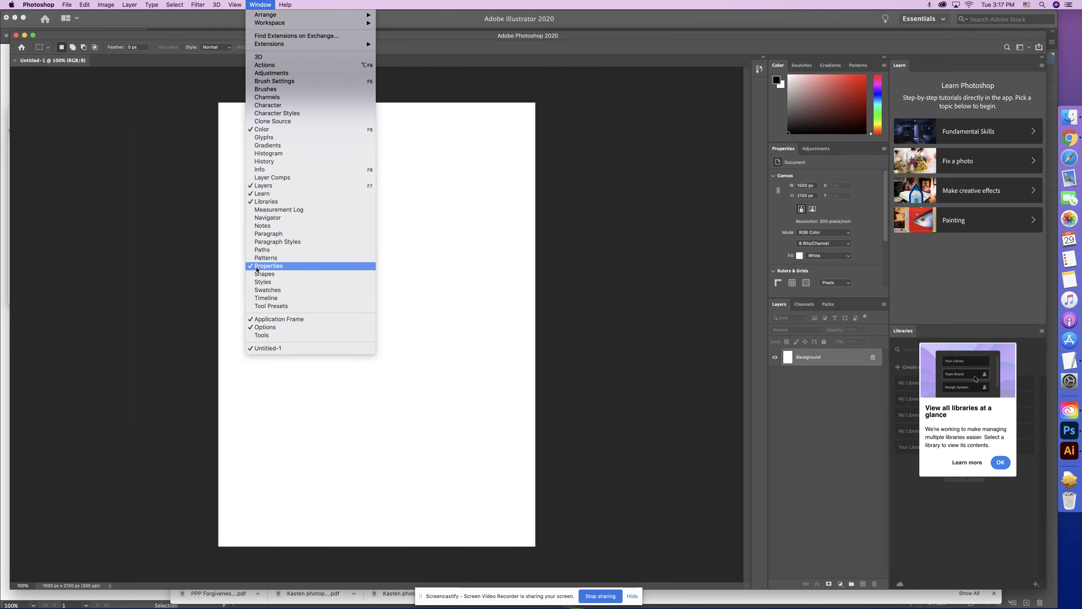
pyautogui.click(265, 335)
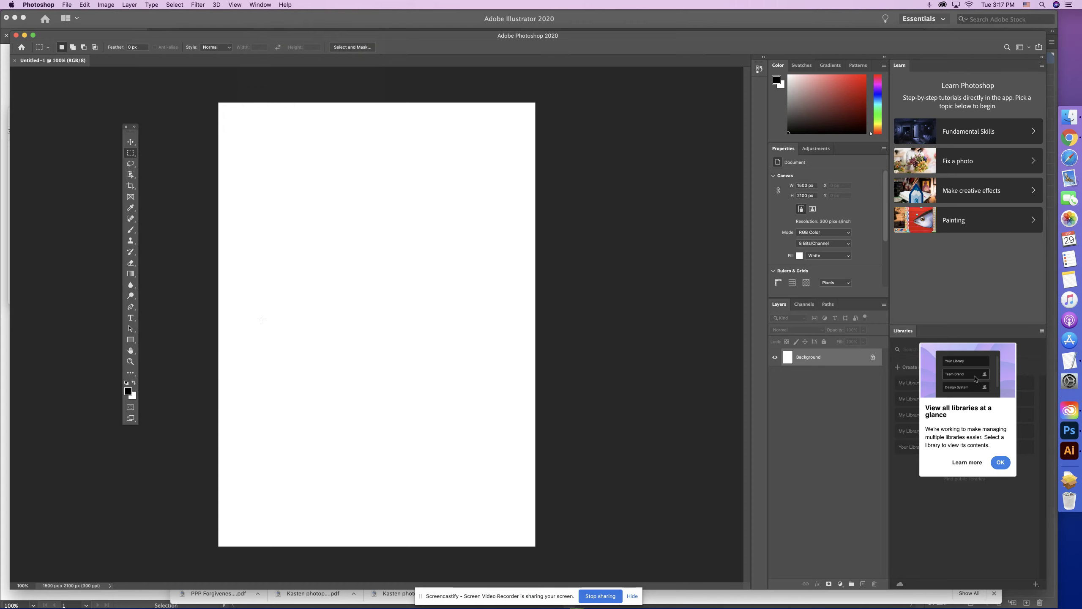
# - Detach the Properties, Swatches, Channels and Layers panels from the dock and float them over the workspace
pyautogui.moveTo(782, 149); pyautogui.dragTo(544, 139)
pyautogui.moveTo(801, 65); pyautogui.dragTo(532, 418)
pyautogui.moveTo(804, 304); pyautogui.dragTo(649, 325)
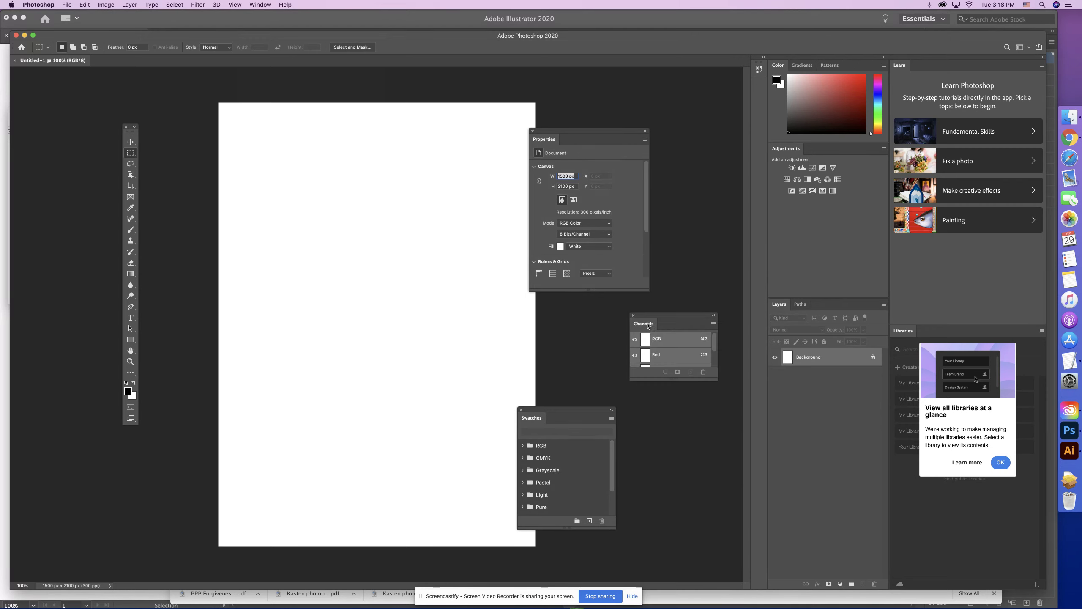
pyautogui.moveTo(786, 309); pyautogui.dragTo(212, 210)
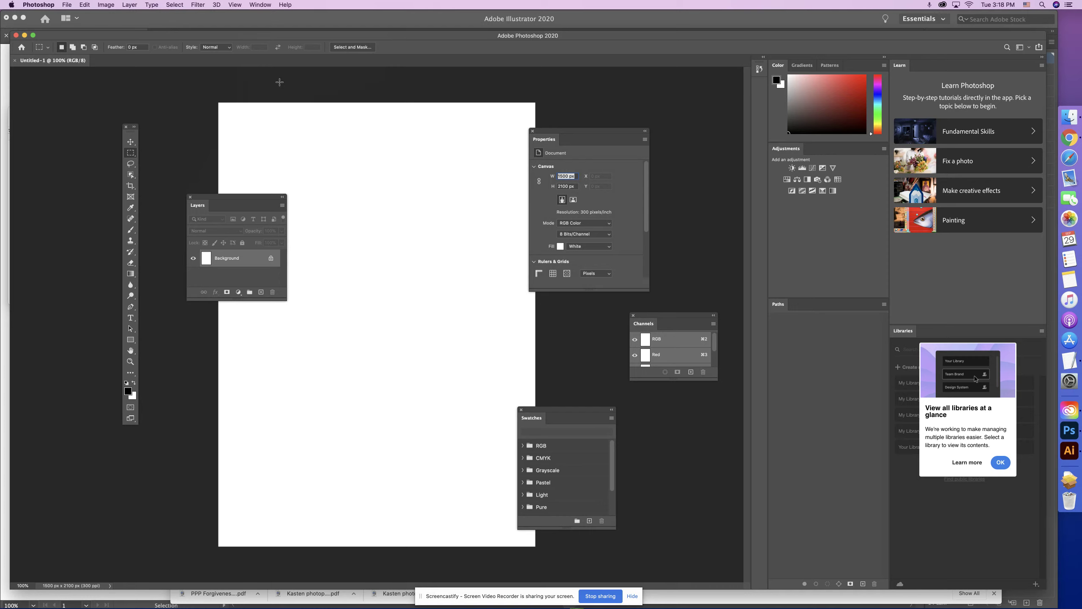
# - Reset the Essentials workspace to its default panel layout
pyautogui.click(261, 5)
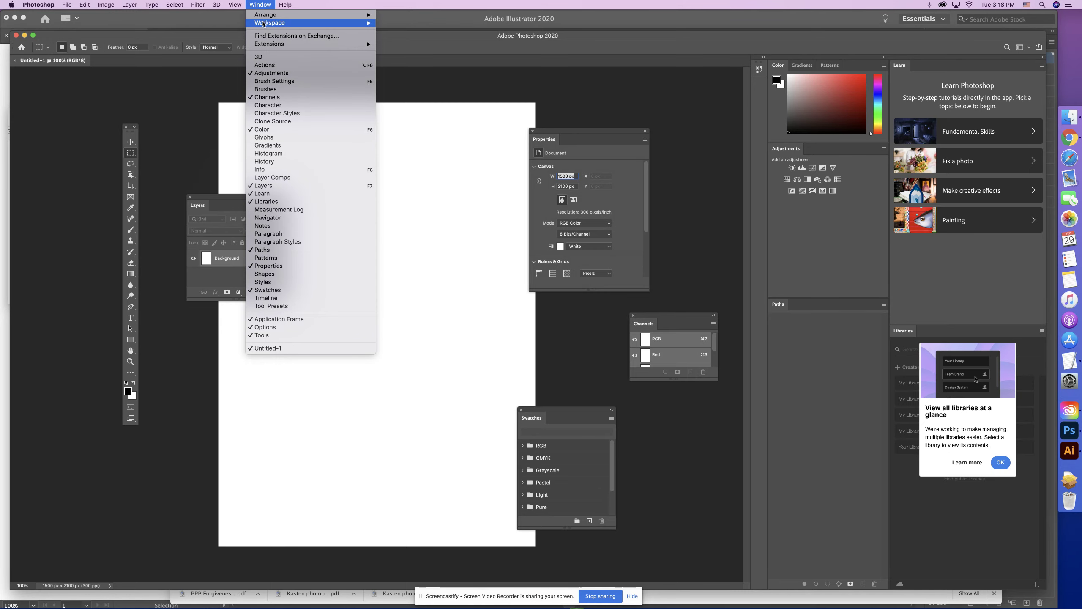
pyautogui.moveTo(263, 23)
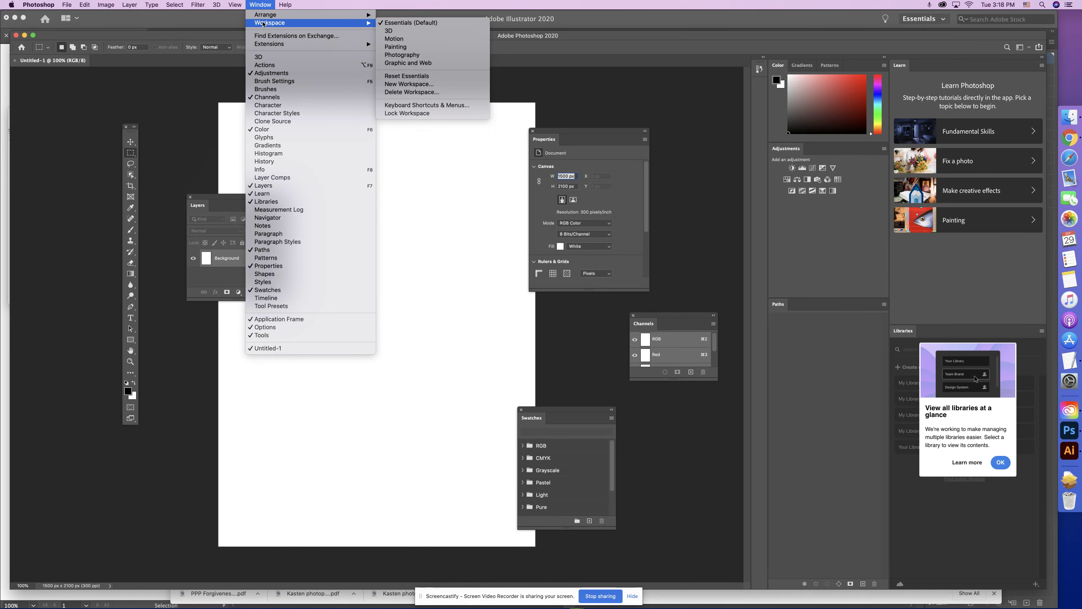
pyautogui.click(434, 76)
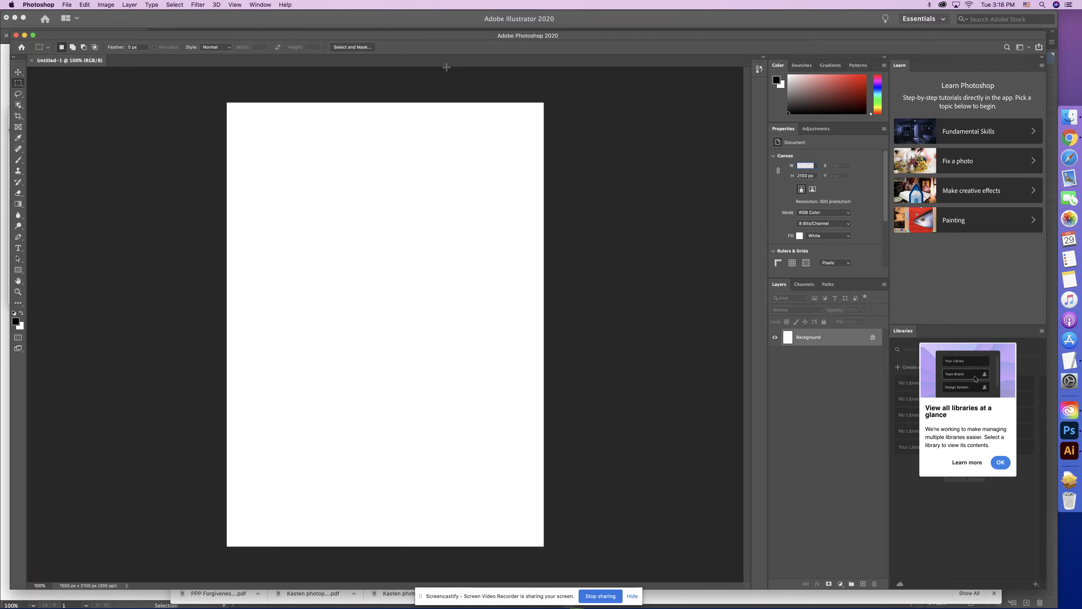
pyautogui.click(269, 4)
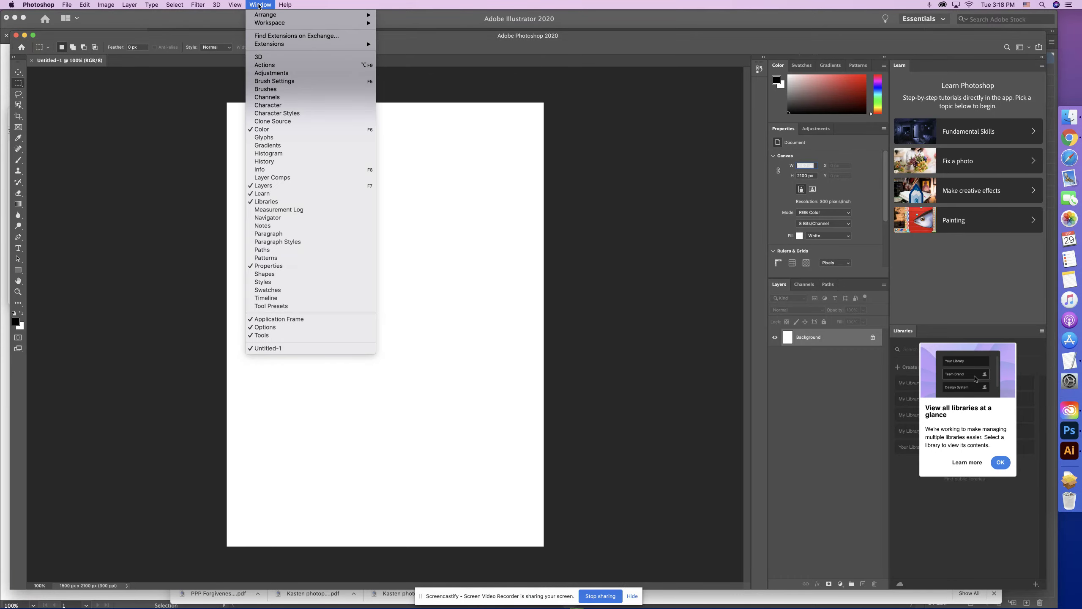
pyautogui.moveTo(263, 25)
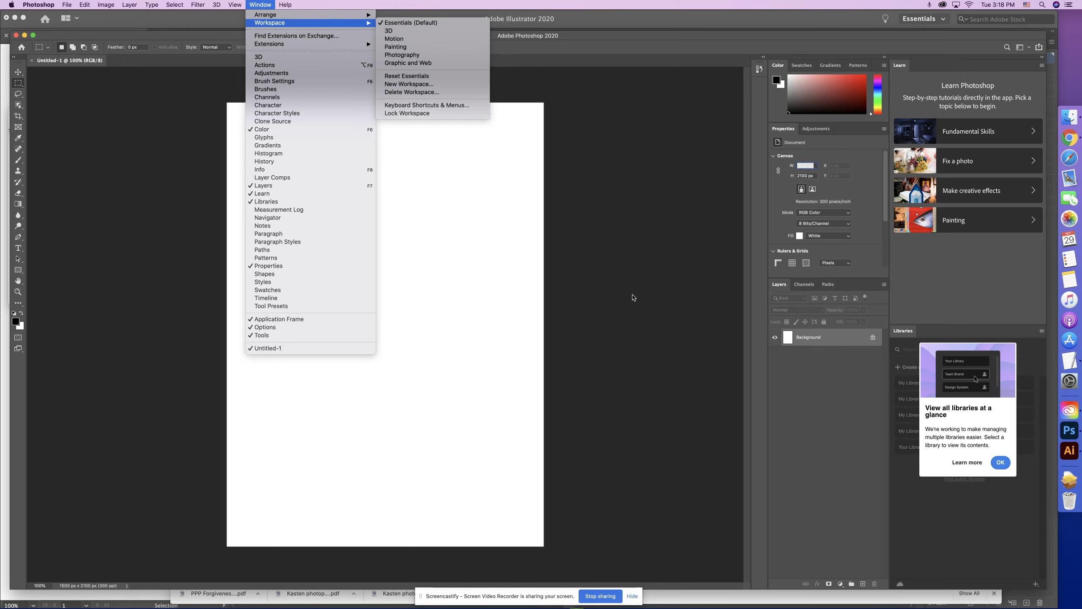
pyautogui.click(638, 234)
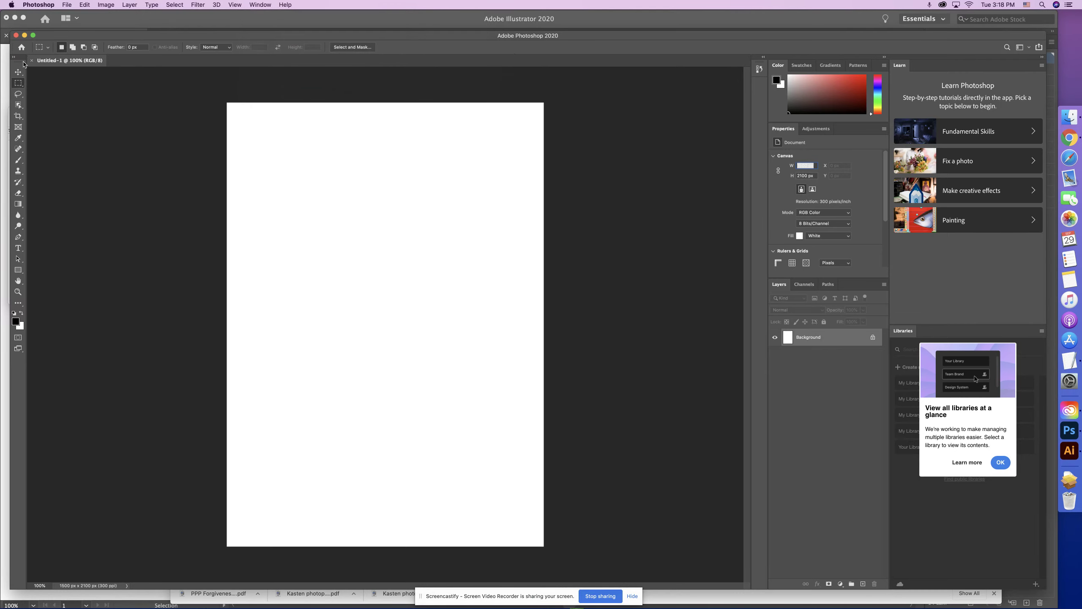
# - Float the toolbar on one side of the canvas and the Layers and Swatches panels on the other
pyautogui.moveTo(13, 57); pyautogui.dragTo(124, 163)
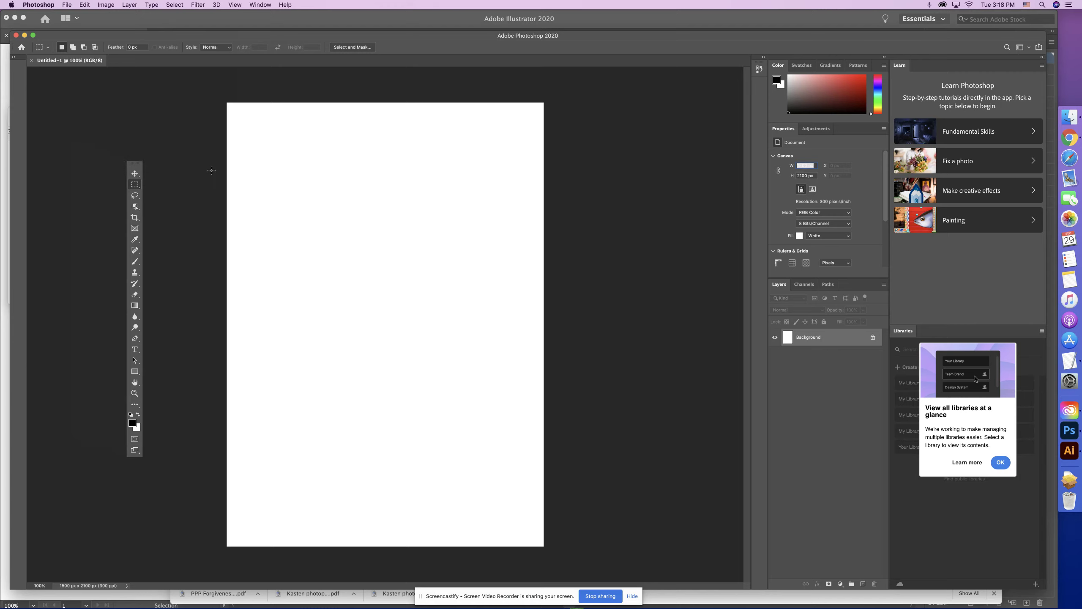
pyautogui.moveTo(791, 290); pyautogui.dragTo(597, 103)
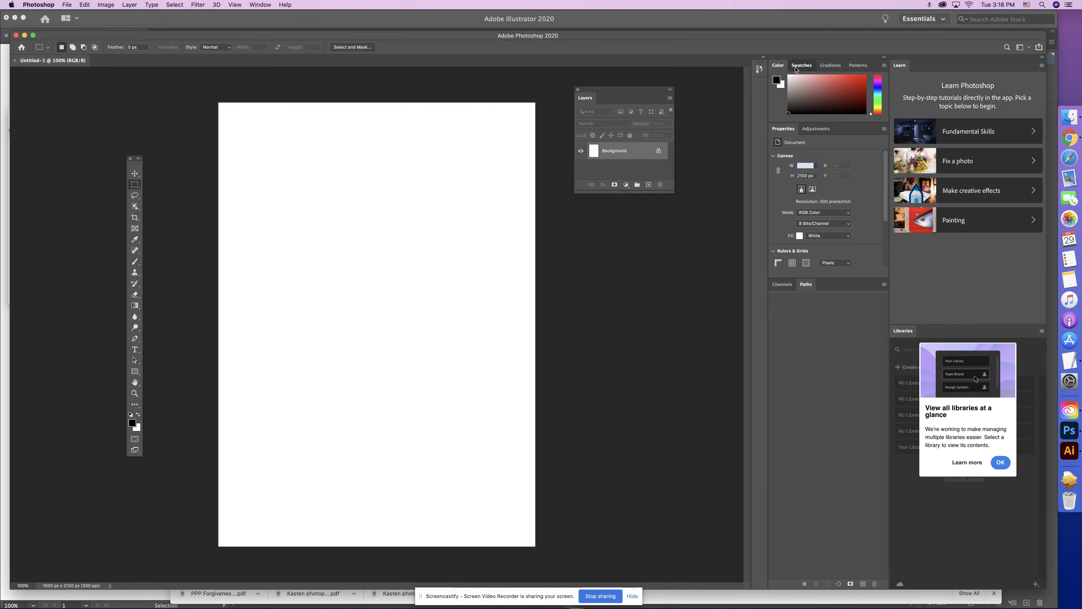
pyautogui.moveTo(802, 65); pyautogui.dragTo(574, 214)
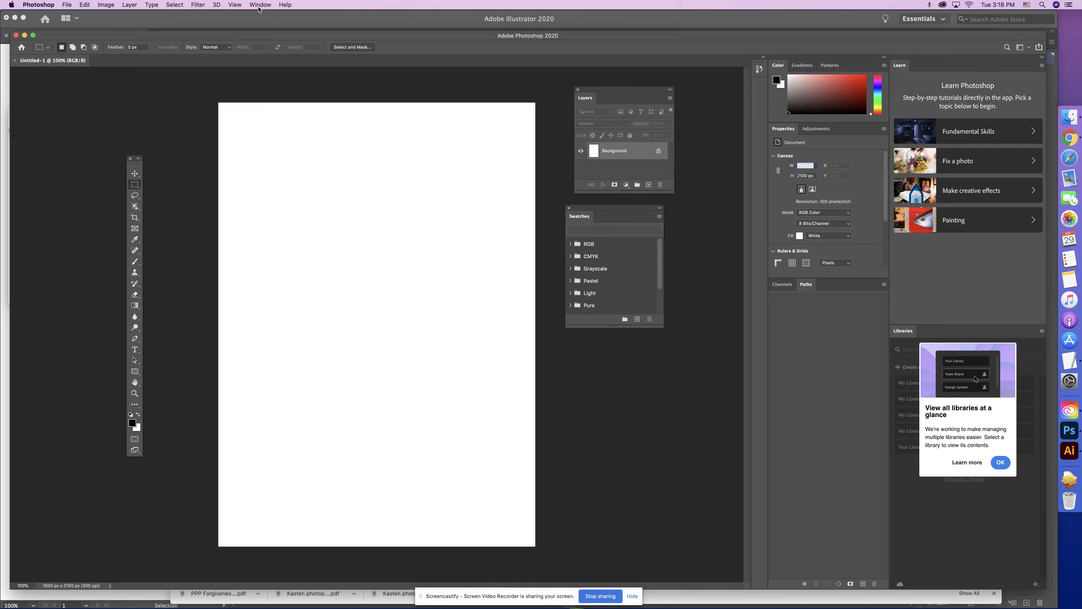
# - Save the current panel layout as a new workspace under the user's short name, with the toolbar captured
pyautogui.click(259, 5)
pyautogui.moveTo(261, 24)
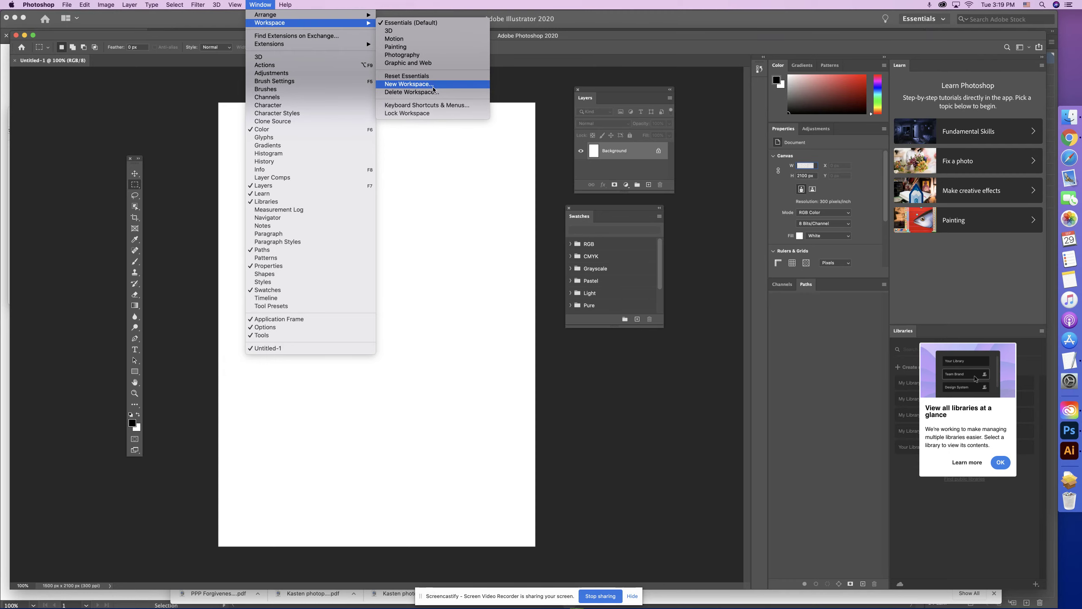
pyautogui.click(433, 89)
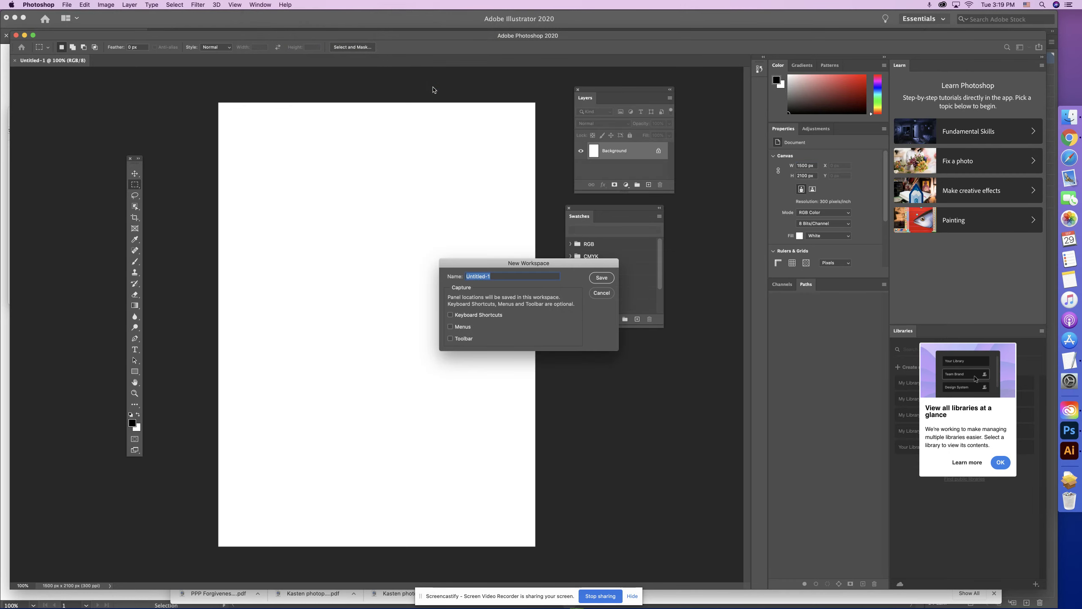
pyautogui.write('ccapili')
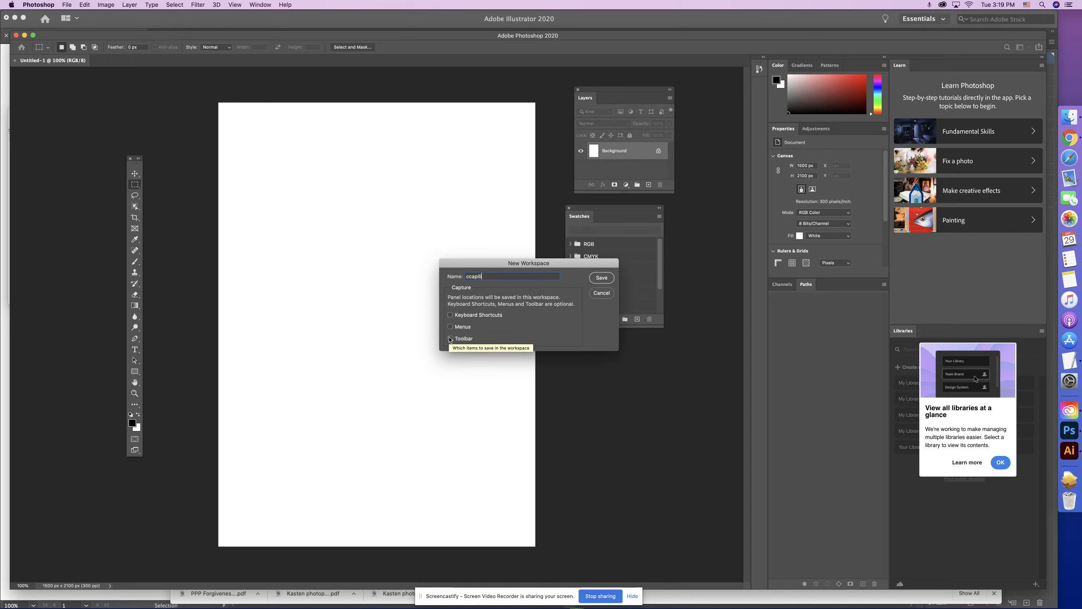
pyautogui.click(450, 339)
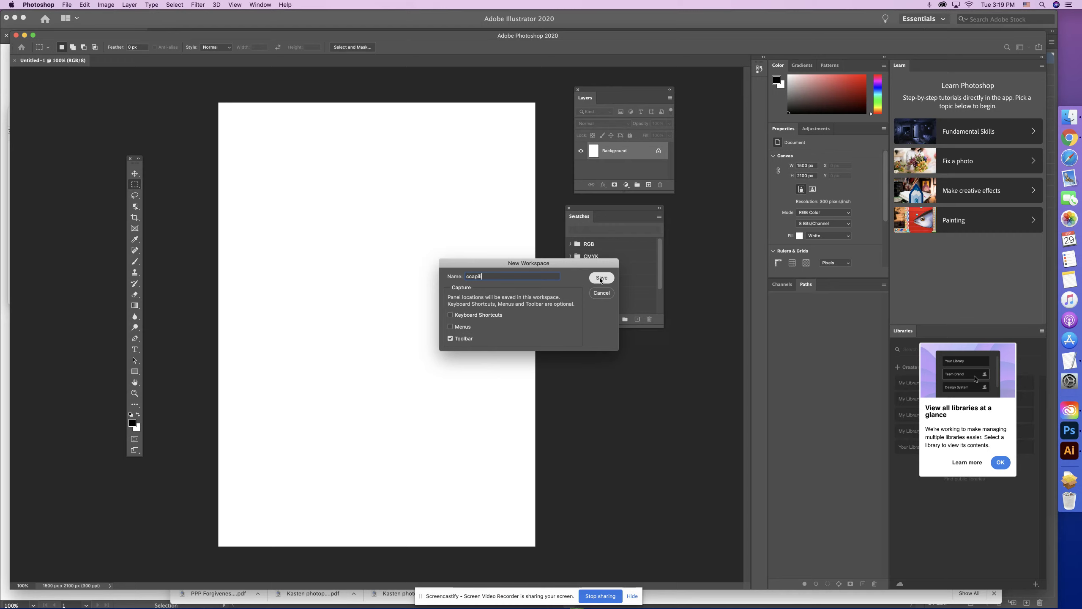
pyautogui.click(601, 277)
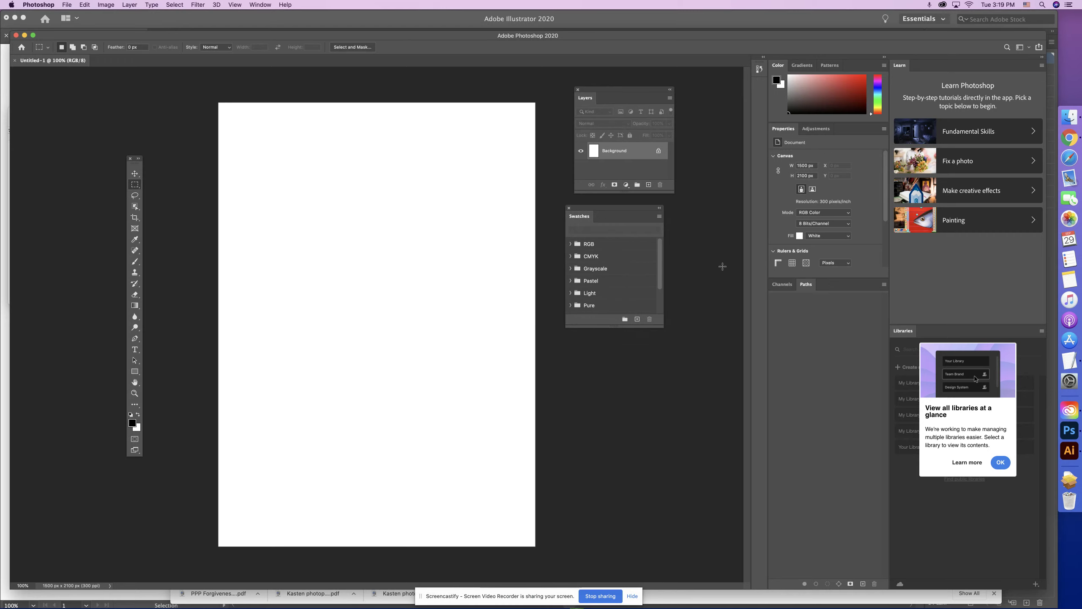
# - Rearrange the saved layout by moving the Swatches panel and the toolbar and floating the Paths panel
pyautogui.moveTo(590, 211); pyautogui.dragTo(722, 435)
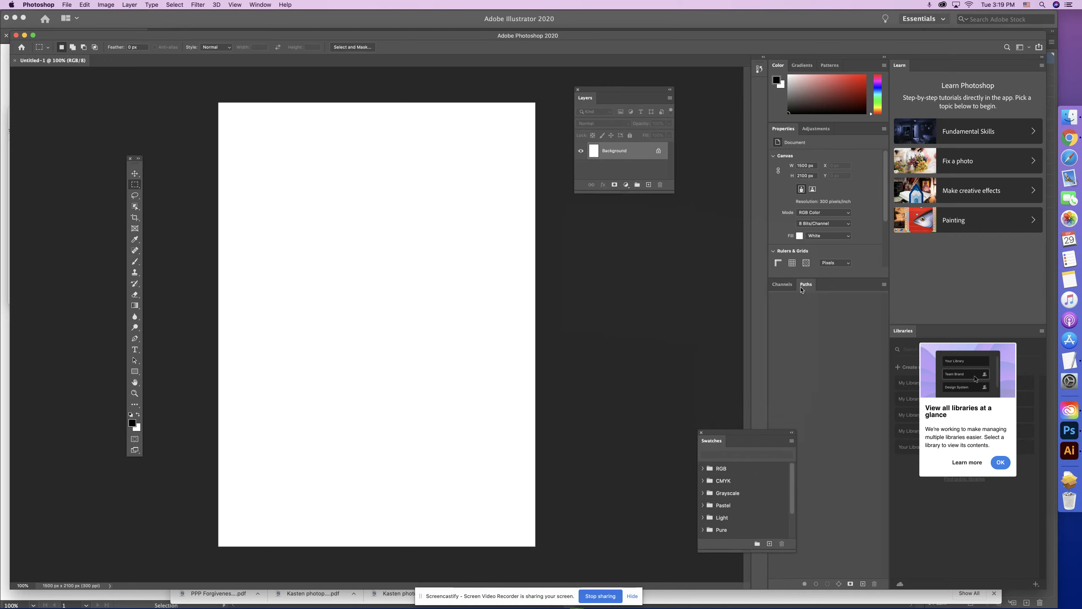
pyautogui.moveTo(806, 284); pyautogui.dragTo(17, 90)
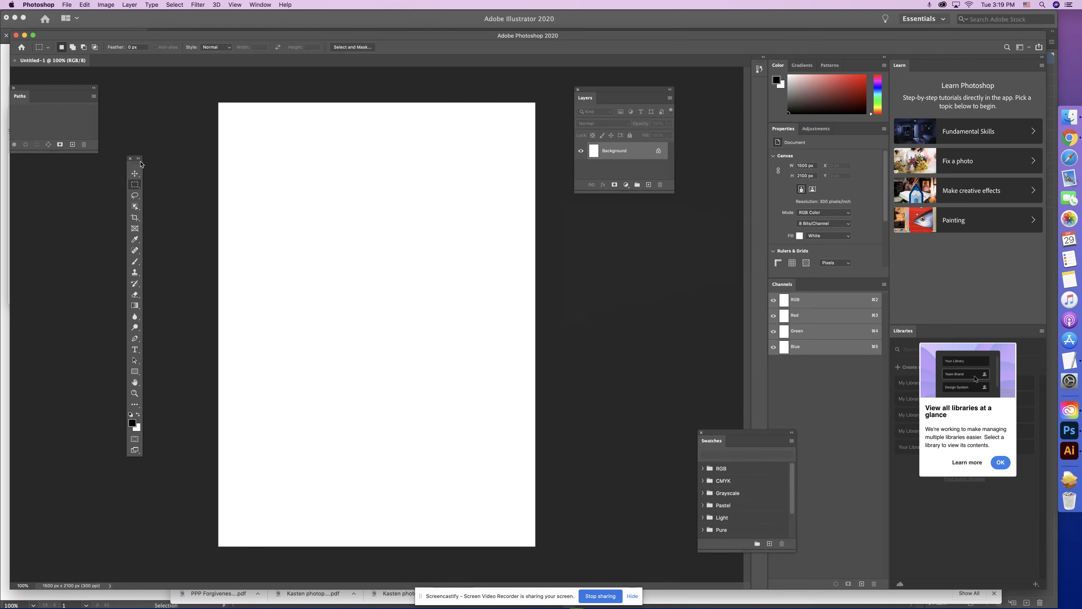
pyautogui.moveTo(136, 163); pyautogui.dragTo(629, 225)
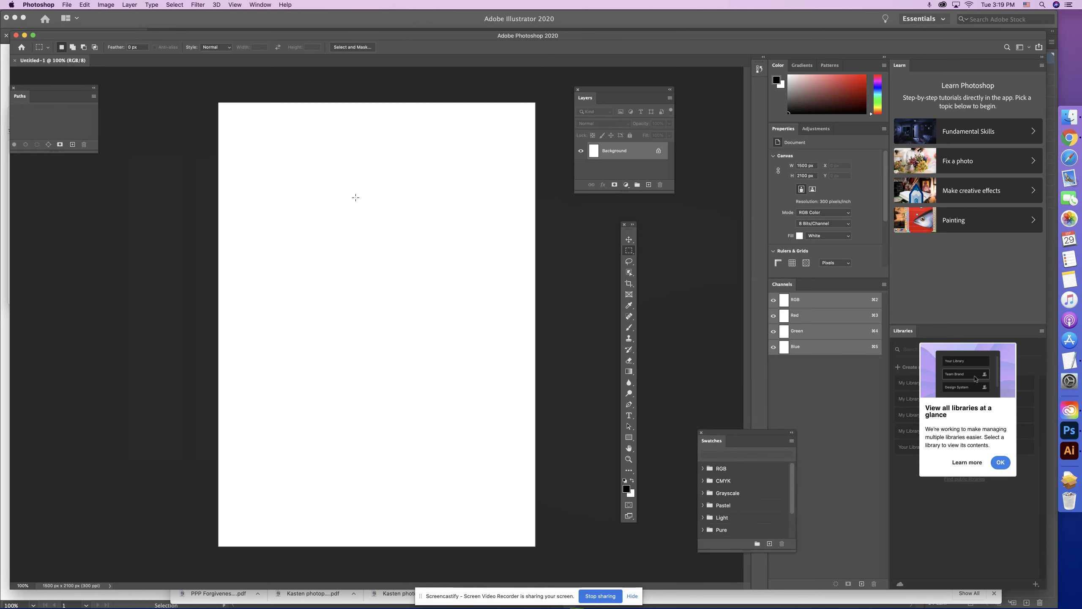
# - Reset the custom workspace to its saved layout and align the Swatches panel directly beneath the Layers panel
pyautogui.click(260, 5)
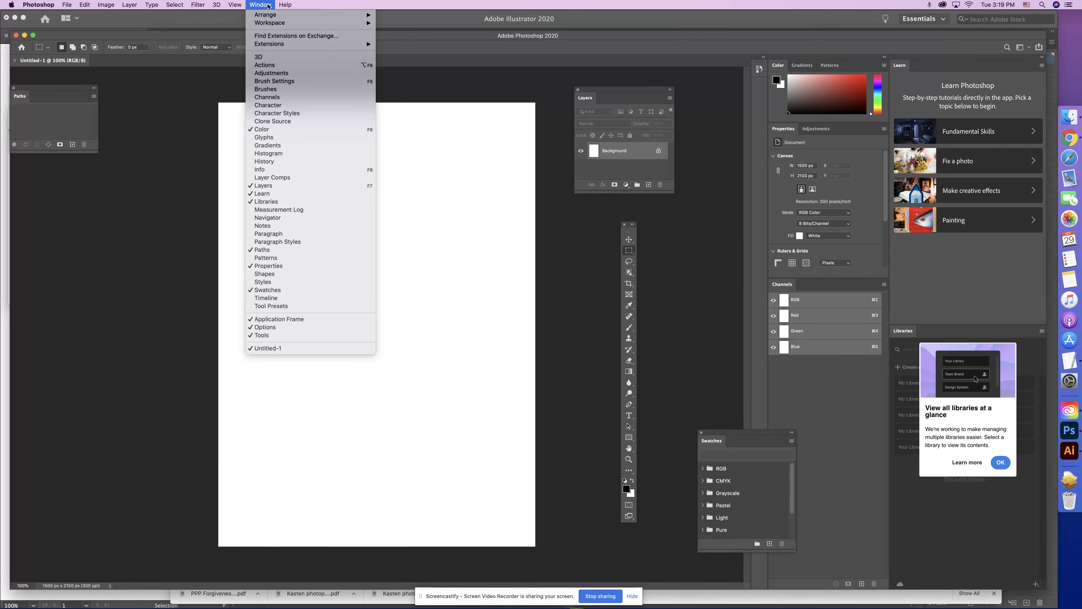
pyautogui.moveTo(272, 23)
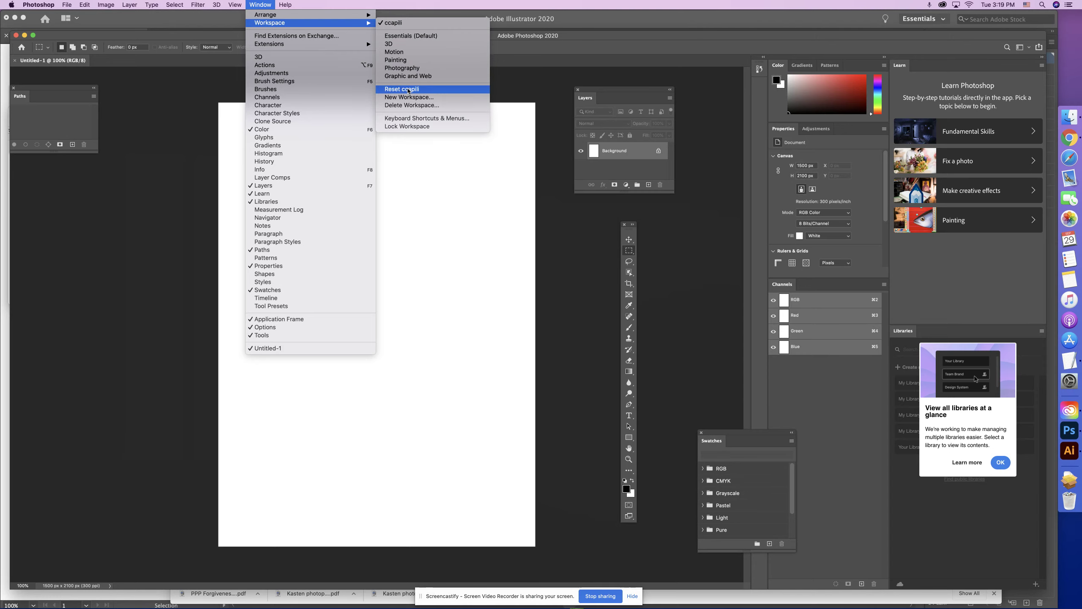
pyautogui.click(409, 91)
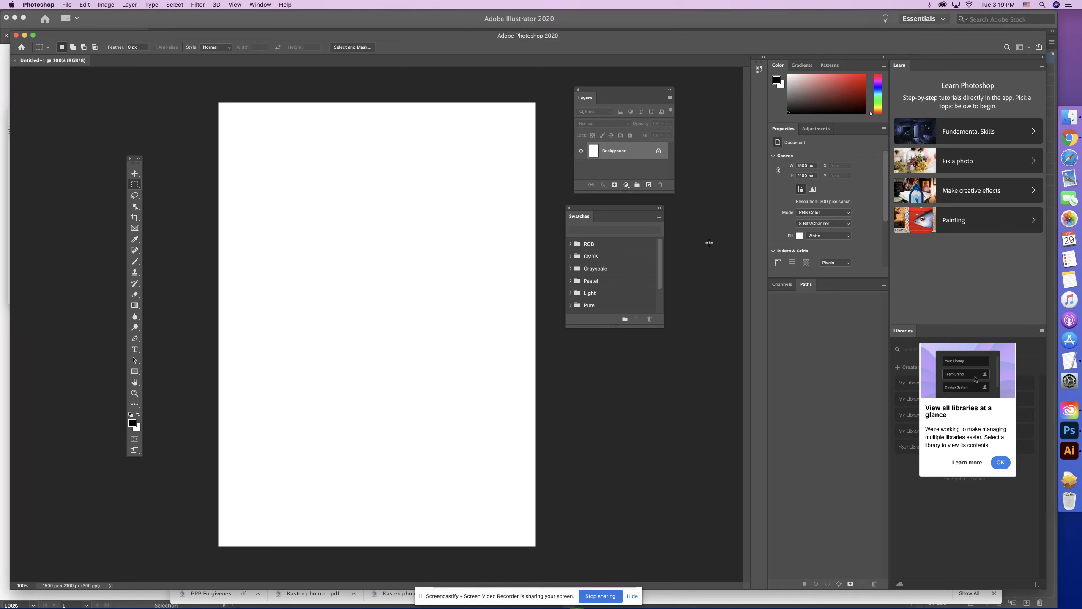
pyautogui.moveTo(585, 210)
pyautogui.mouseDown()
pyautogui.moveTo(609, 206)
pyautogui.moveTo(596, 207)
pyautogui.mouseUp()
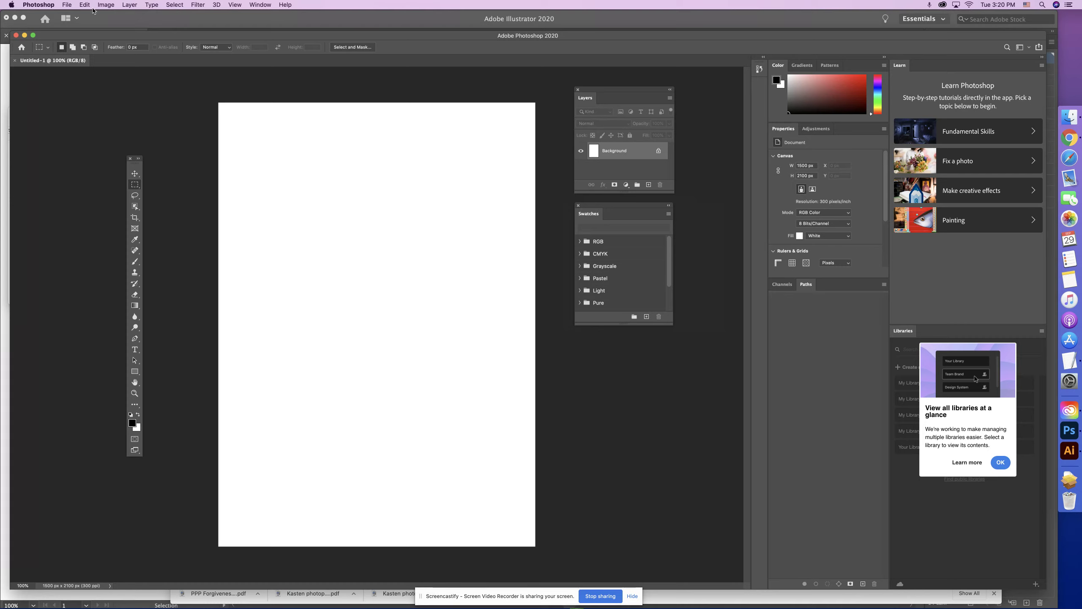
# - Save the document on the computer in the DSGN115_SEPT29 folder as a Photoshop file named with the user's short name plus _PMM_demo
pyautogui.click(70, 5)
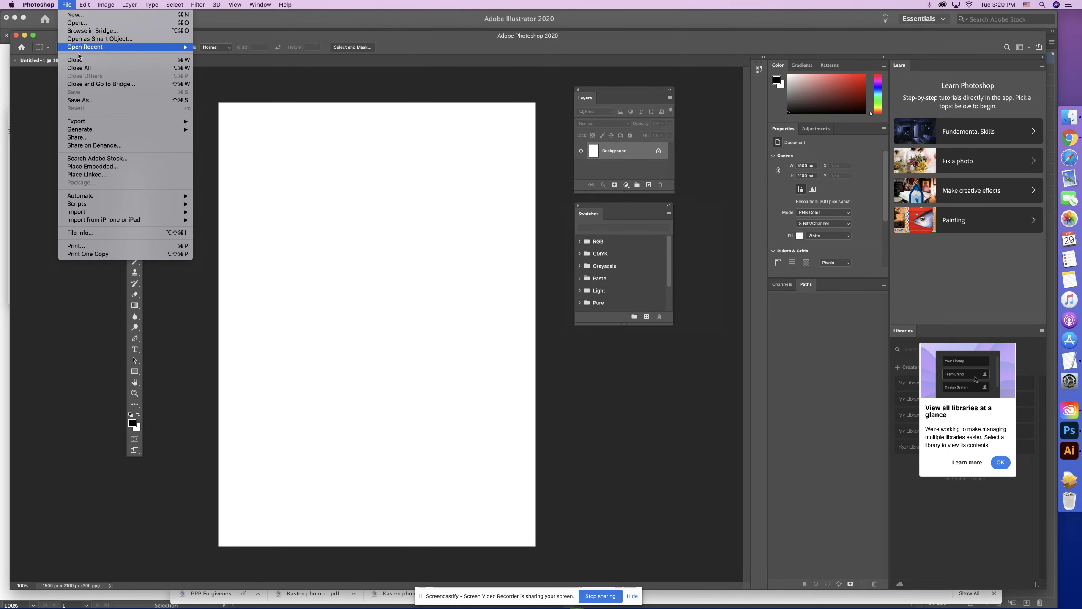
pyautogui.click(88, 100)
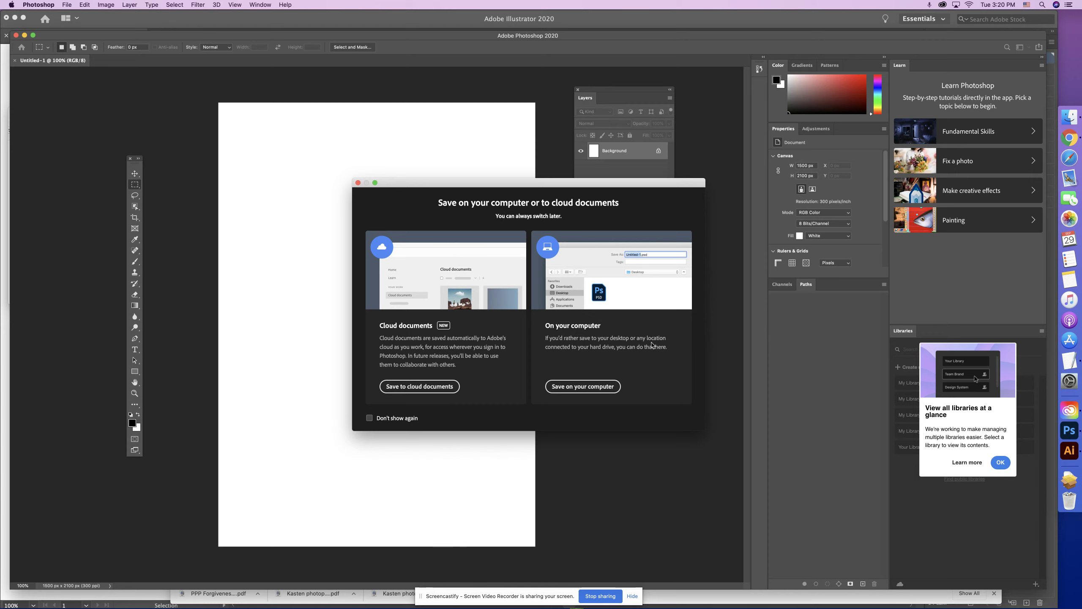
pyautogui.click(576, 386)
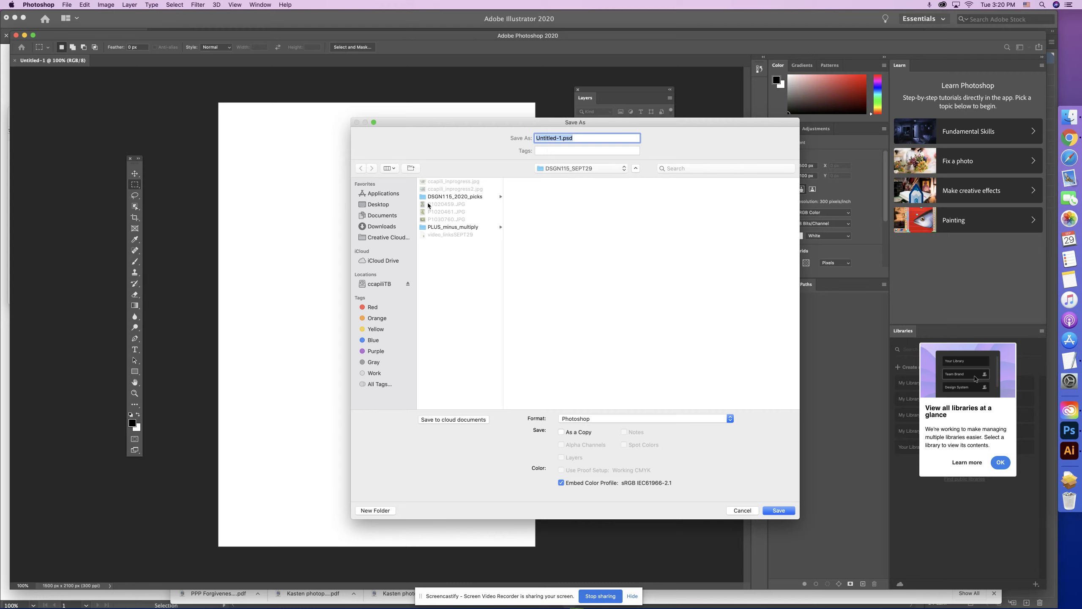
pyautogui.click(561, 167)
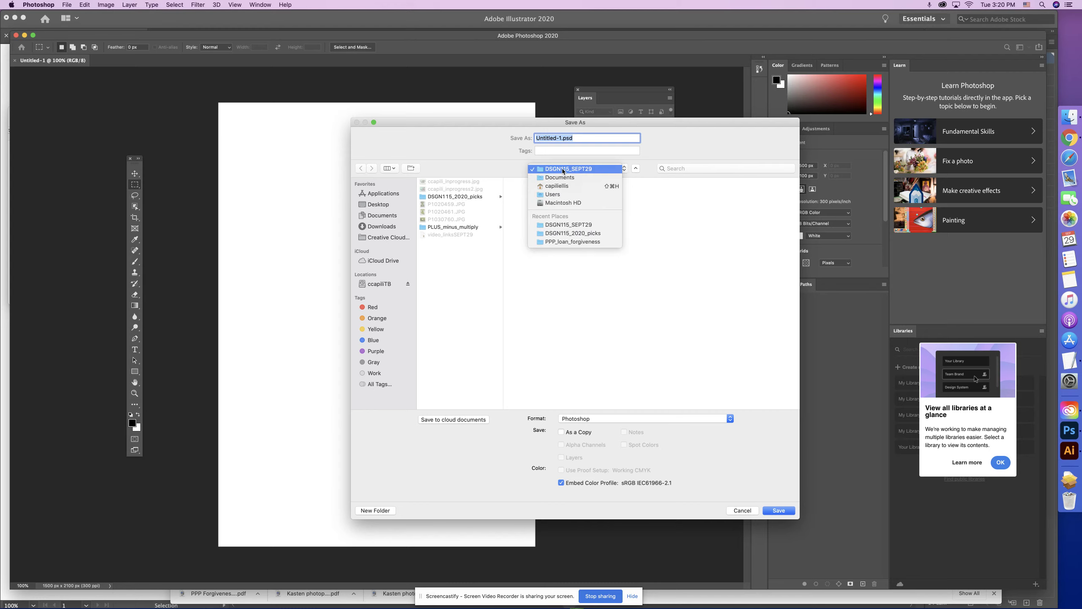
pyautogui.click(563, 169)
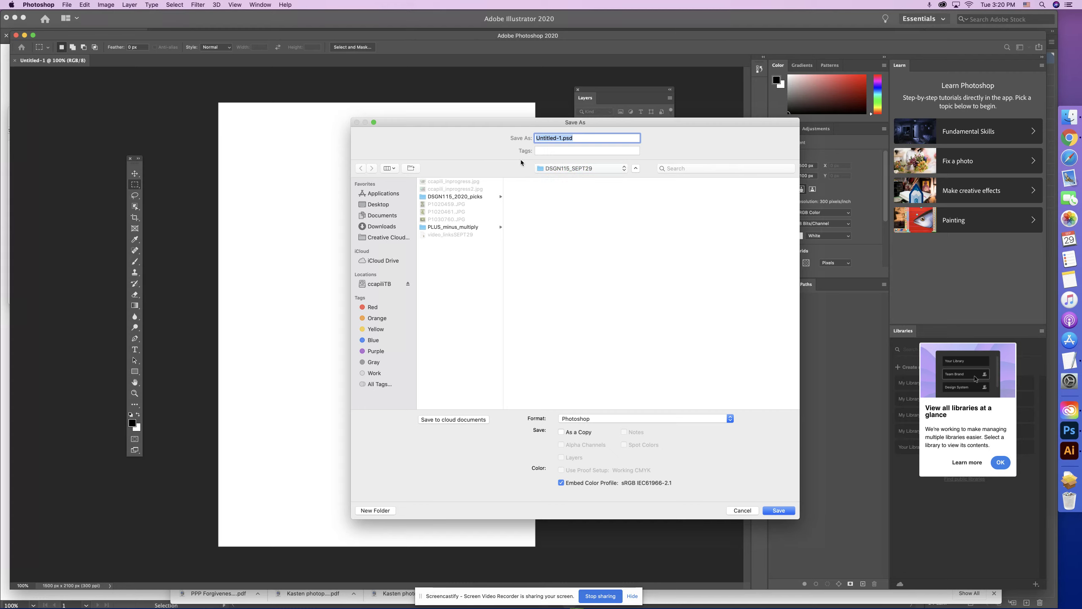
pyautogui.click(561, 139)
pyautogui.moveTo(561, 138); pyautogui.dragTo(507, 136)
pyautogui.write('ccapili_PMM_demo')
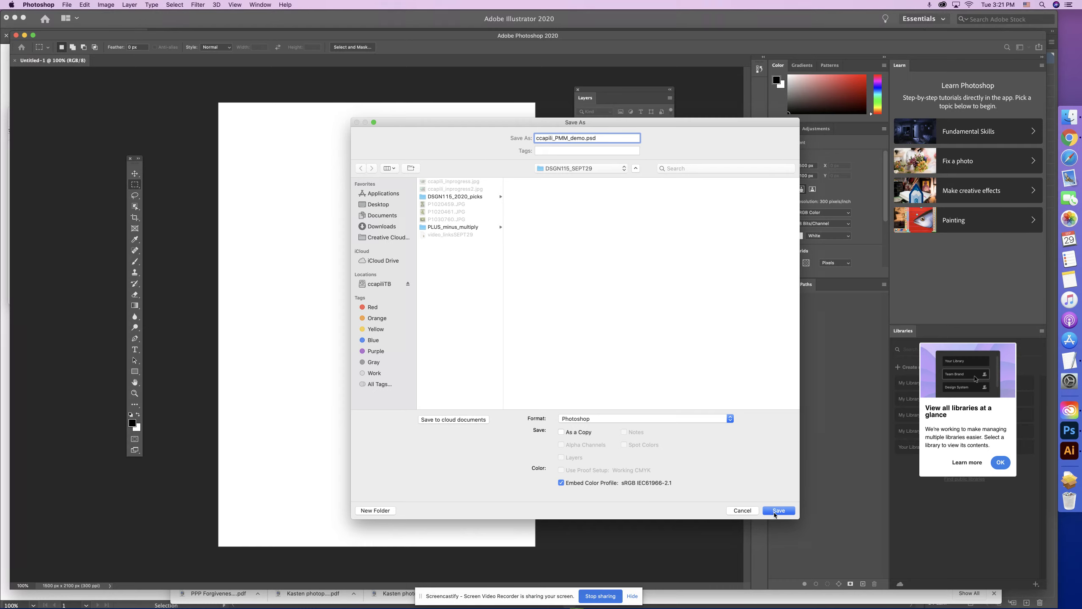
pyautogui.click(778, 511)
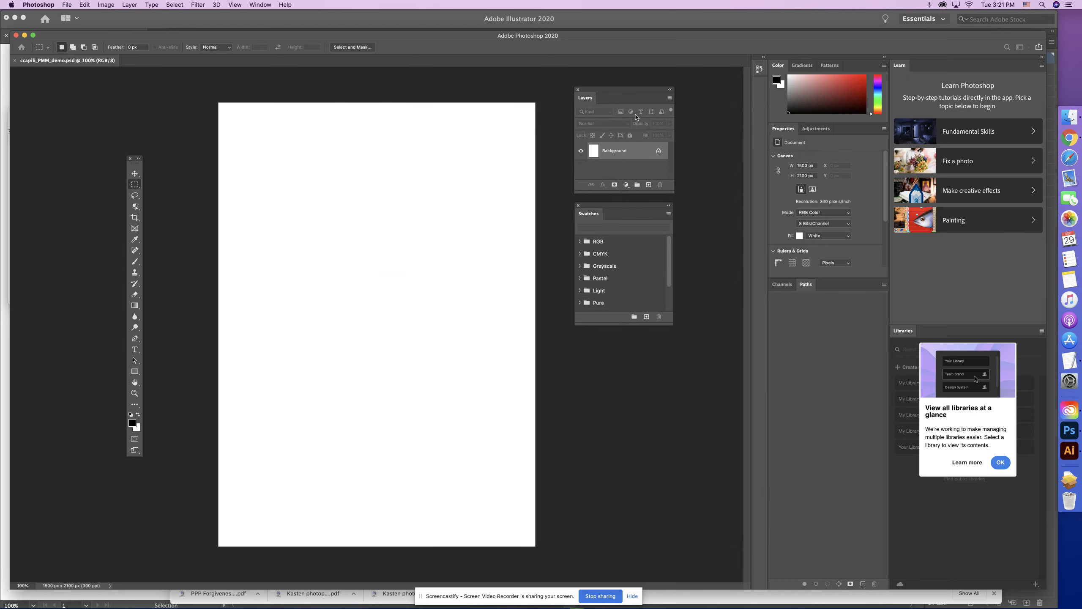
# - Move the floating Layers and Swatches panels farther away from the canvas
pyautogui.moveTo(598, 92); pyautogui.dragTo(647, 80)
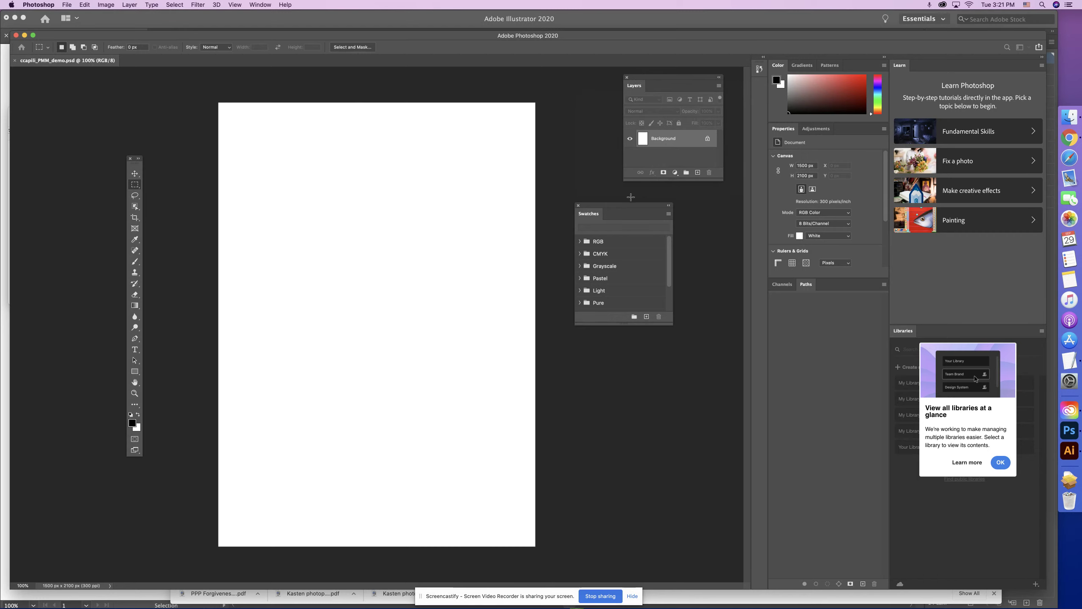
pyautogui.moveTo(629, 208); pyautogui.dragTo(680, 195)
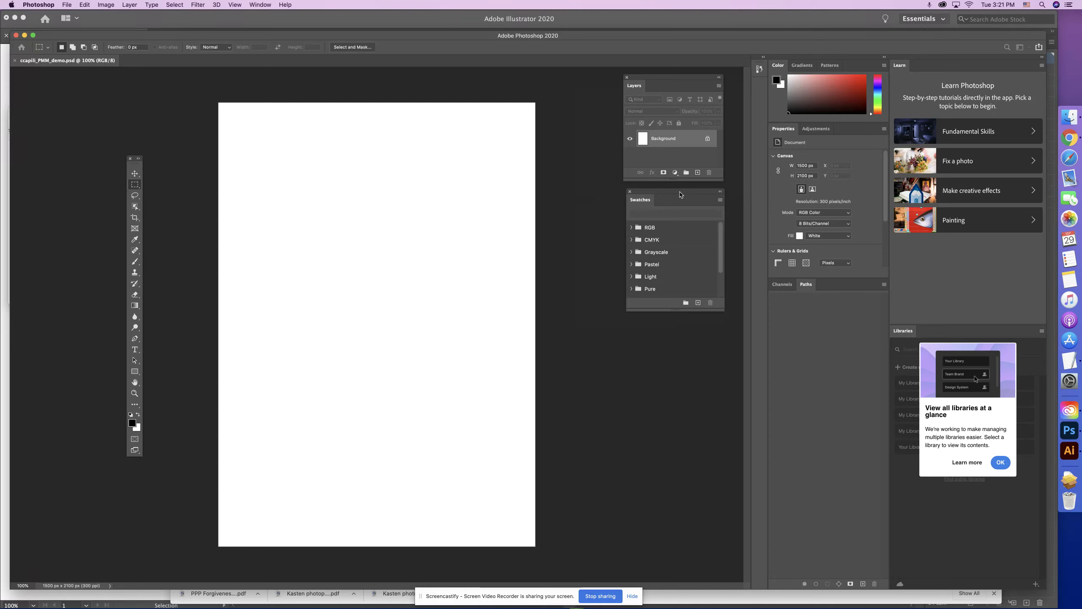
# - Open the photos IMG_1436, IMG_2768, IMG_2936, IMG_4229 and IMG_5803 from the PLUS_minus_multiply folder
pyautogui.press('super+o')
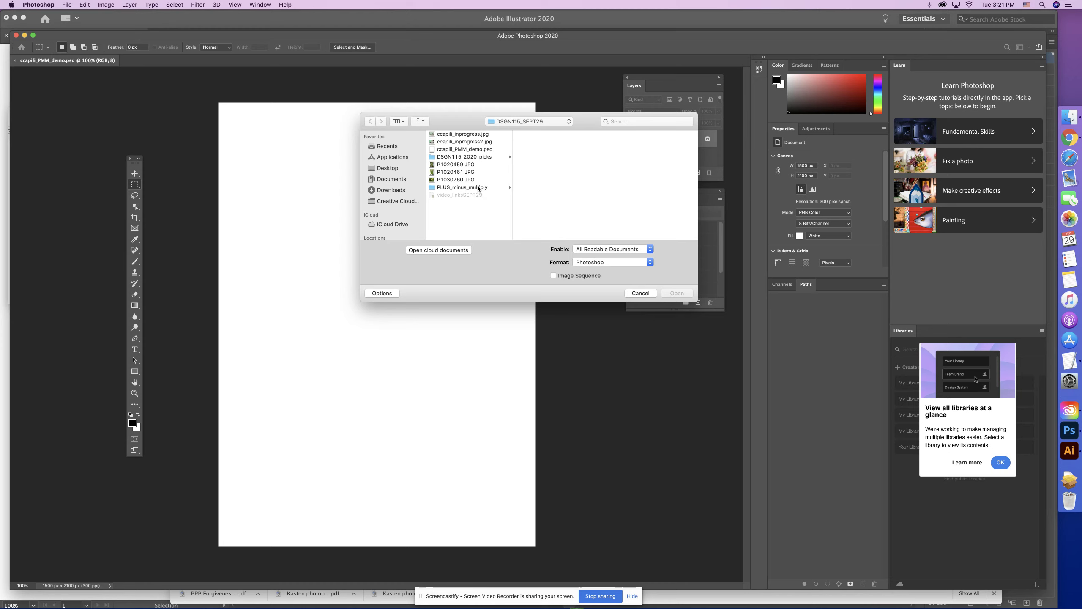
pyautogui.click(458, 191)
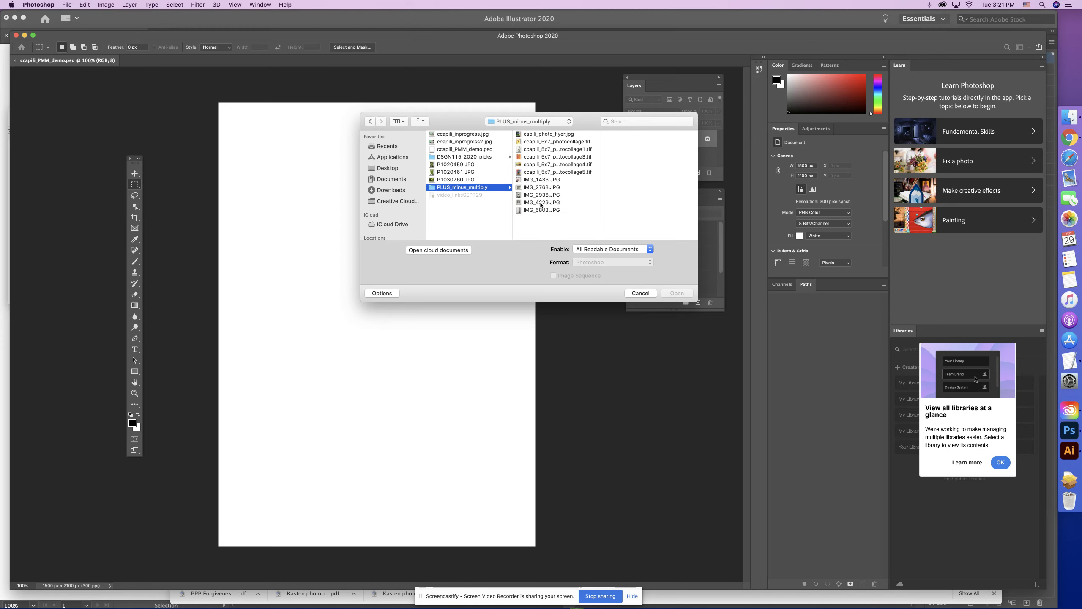
pyautogui.click(540, 180)
pyautogui.keyDown('shift'); pyautogui.click(535, 210); pyautogui.keyUp('shift')
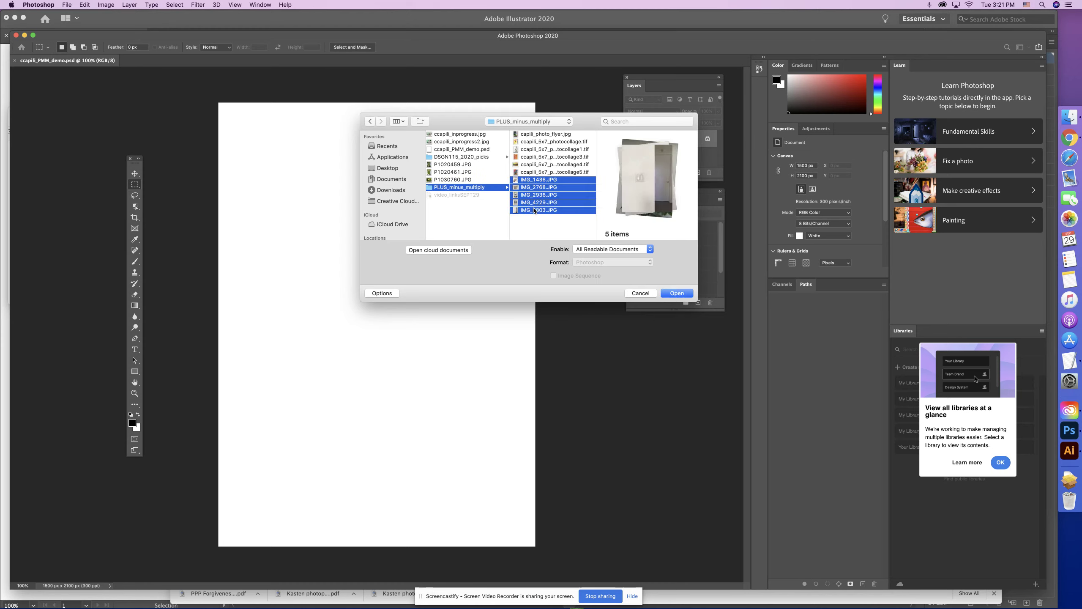
pyautogui.click(677, 293)
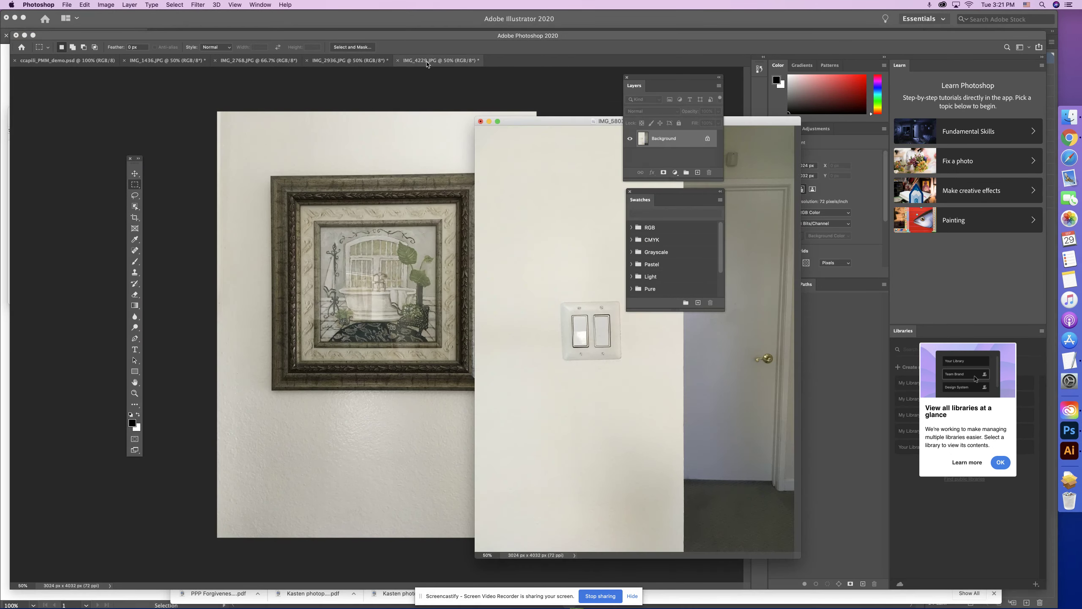
# - Undock the tabbed photos into separate floating windows and place the demo document's window beside the toolbar
pyautogui.moveTo(427, 64); pyautogui.dragTo(304, 140)
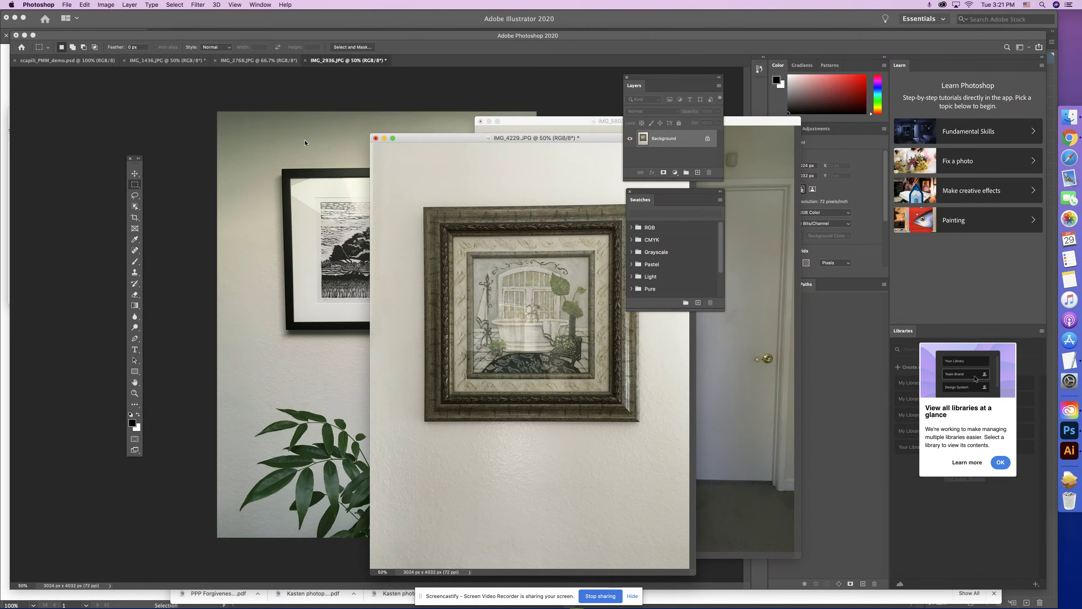
pyautogui.moveTo(348, 60); pyautogui.dragTo(299, 141)
pyautogui.moveTo(259, 60); pyautogui.dragTo(255, 179)
pyautogui.moveTo(205, 261); pyautogui.dragTo(295, 83)
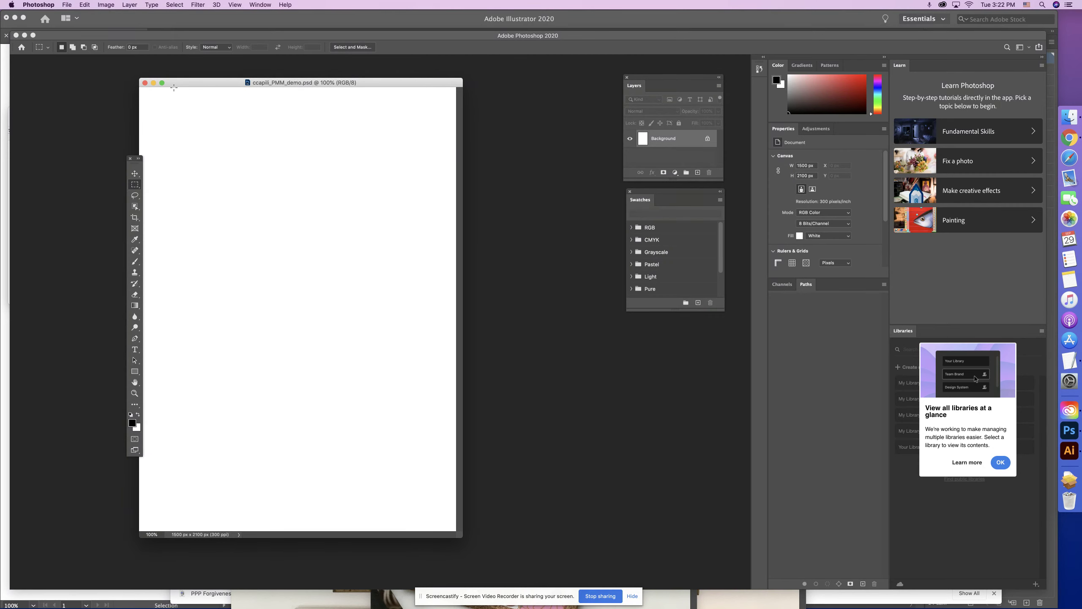
# - Bring the IMG_1436, IMG_2936, IMG_5803 and IMG_4229 windows to the front one after another
pyautogui.click(251, 5)
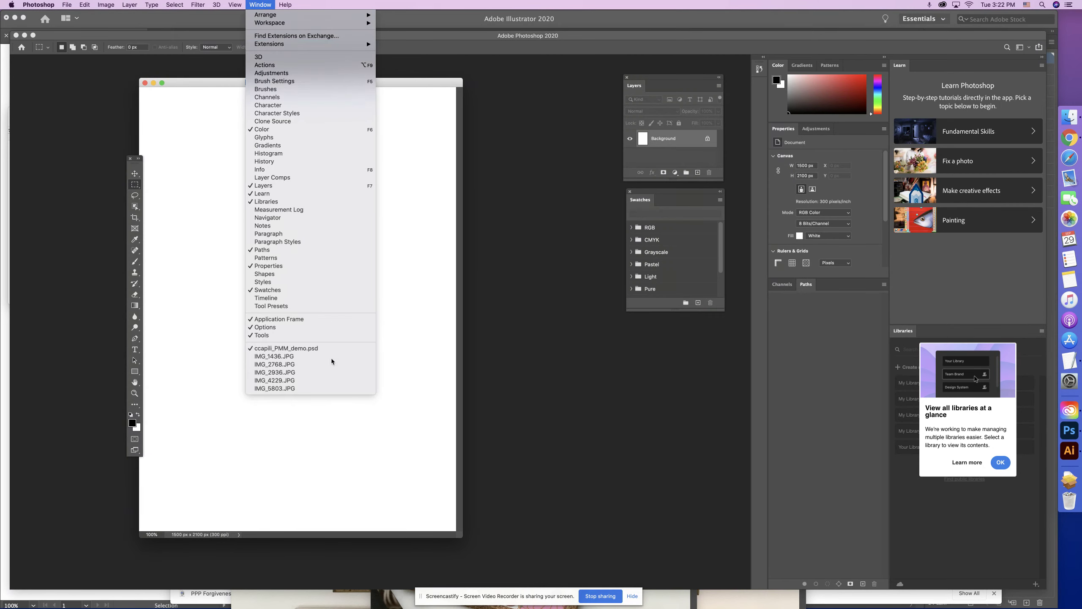
pyautogui.click(315, 359)
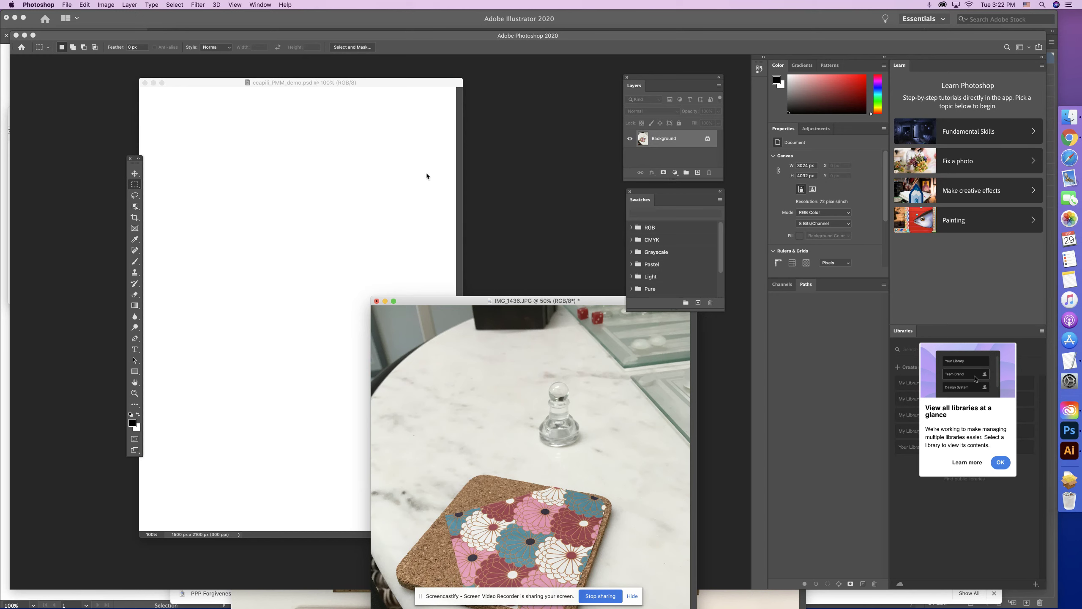
pyautogui.click(258, 4)
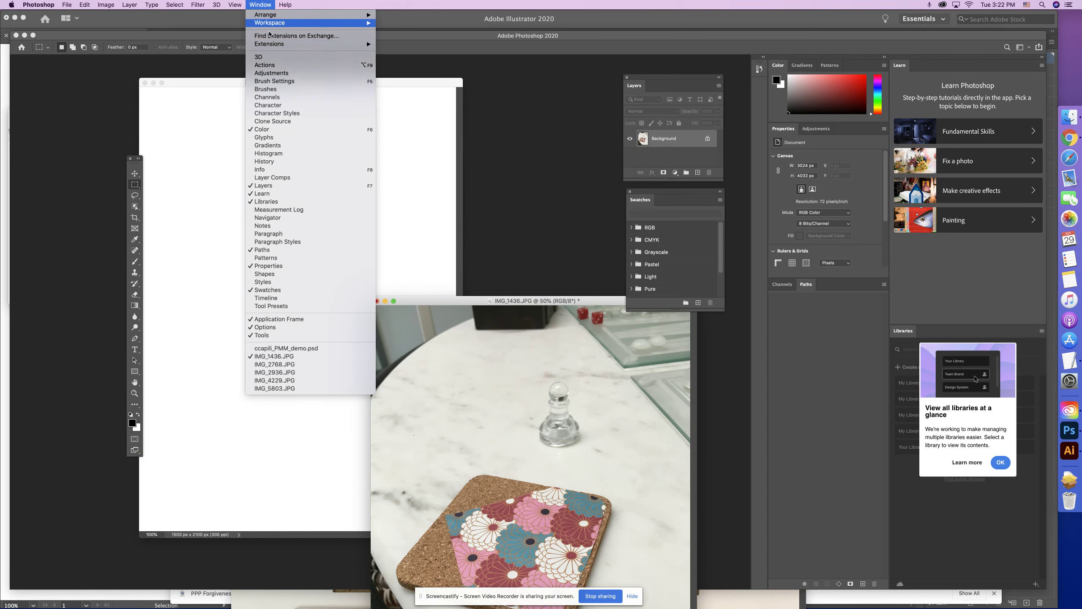
pyautogui.click(317, 373)
pyautogui.click(260, 4)
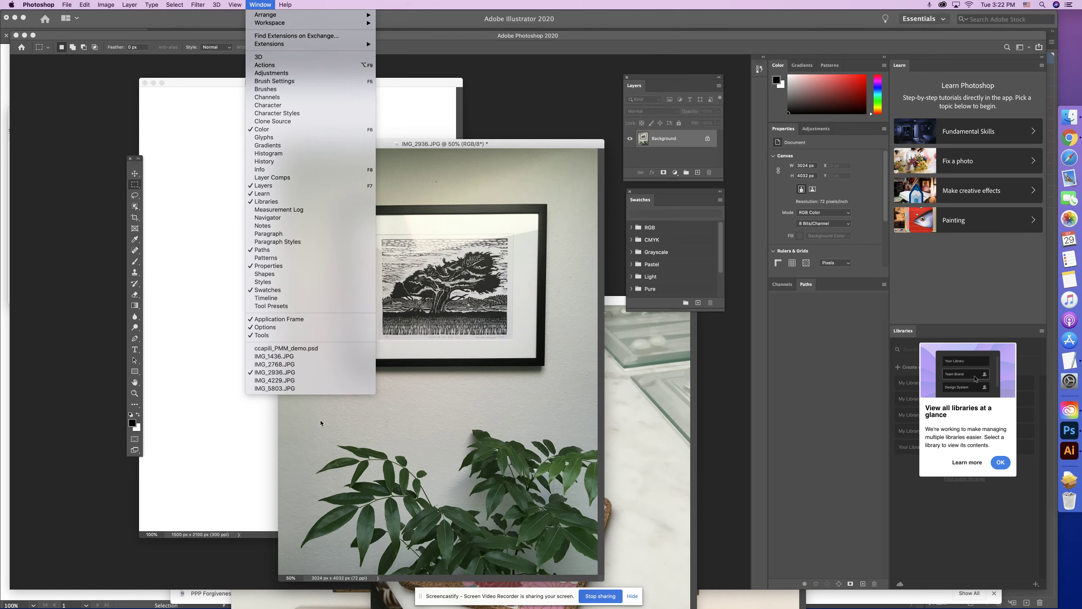
pyautogui.click(299, 388)
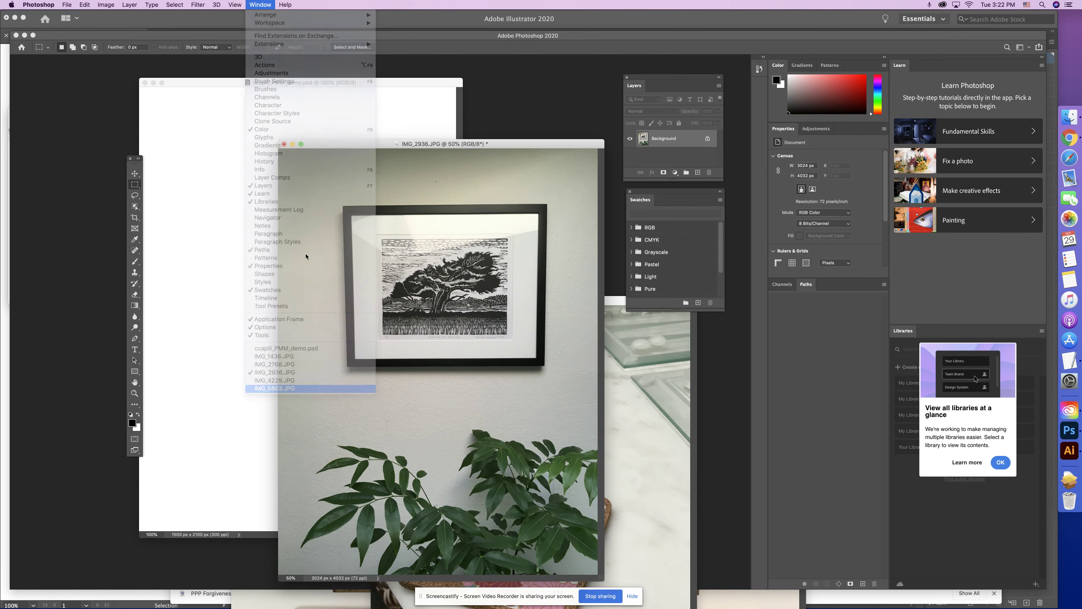
pyautogui.click(257, 4)
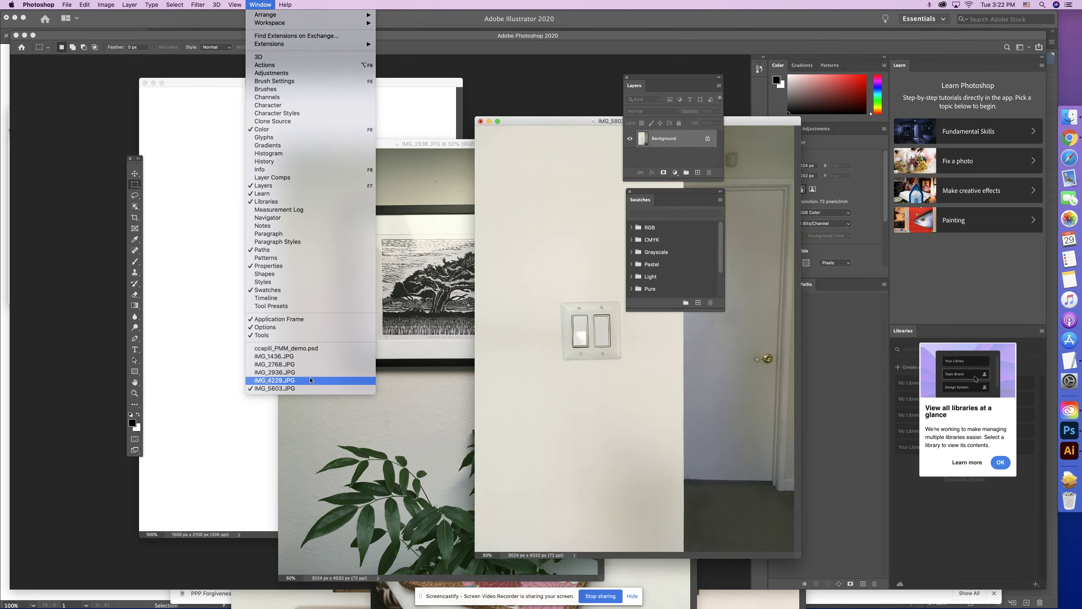
pyautogui.click(301, 380)
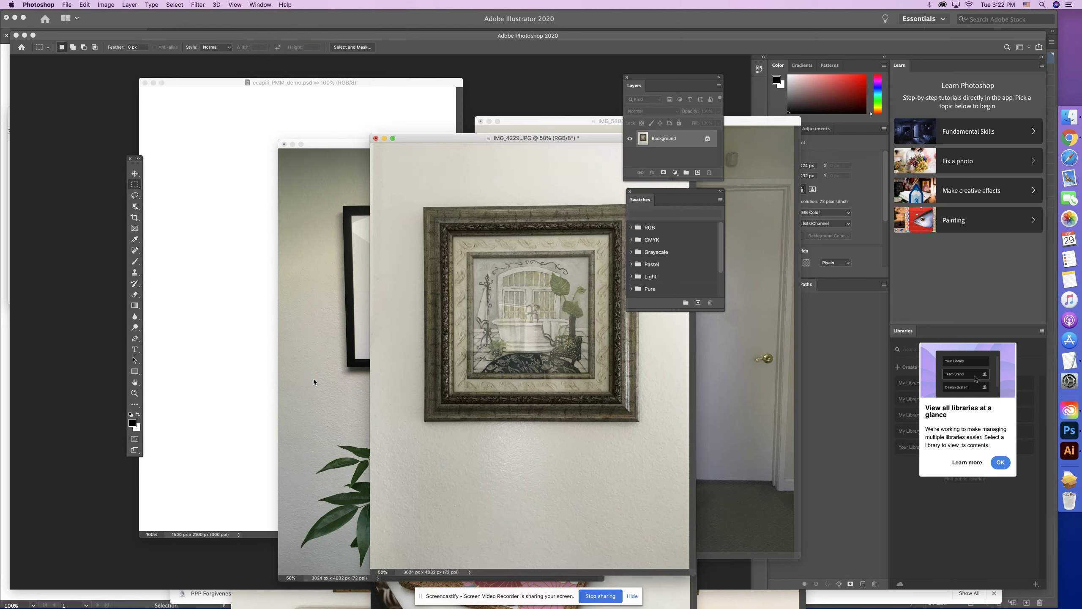
# - Bring IMG_1436 forward and shift its window up, then bring the demo document to the front and move it away from the photos
pyautogui.click(256, 5)
pyautogui.click(323, 359)
pyautogui.moveTo(437, 305); pyautogui.dragTo(458, 282)
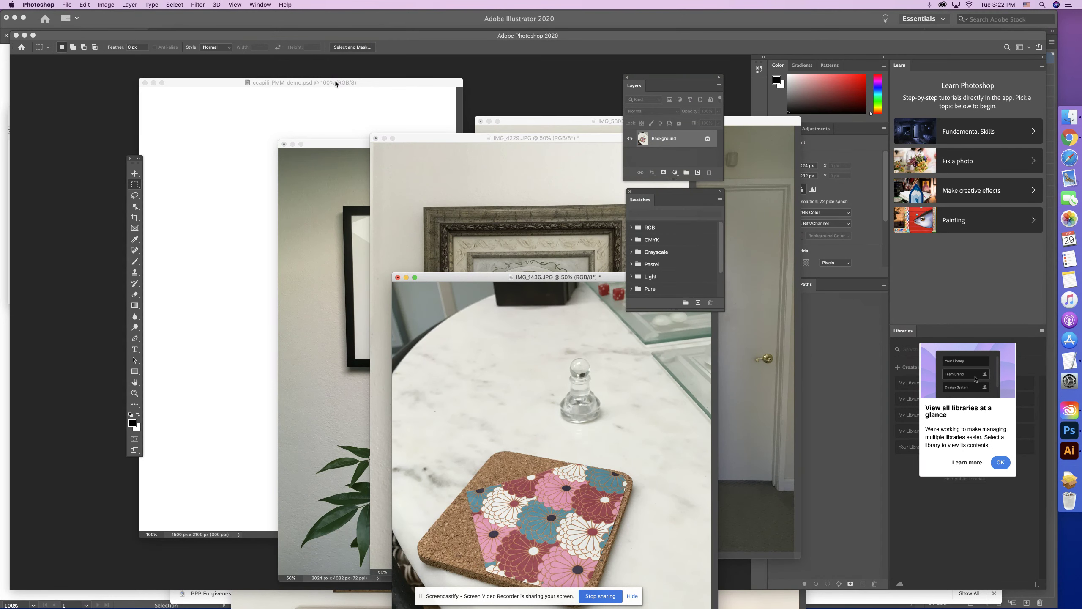
pyautogui.click(349, 97)
pyautogui.moveTo(402, 86); pyautogui.dragTo(376, 86)
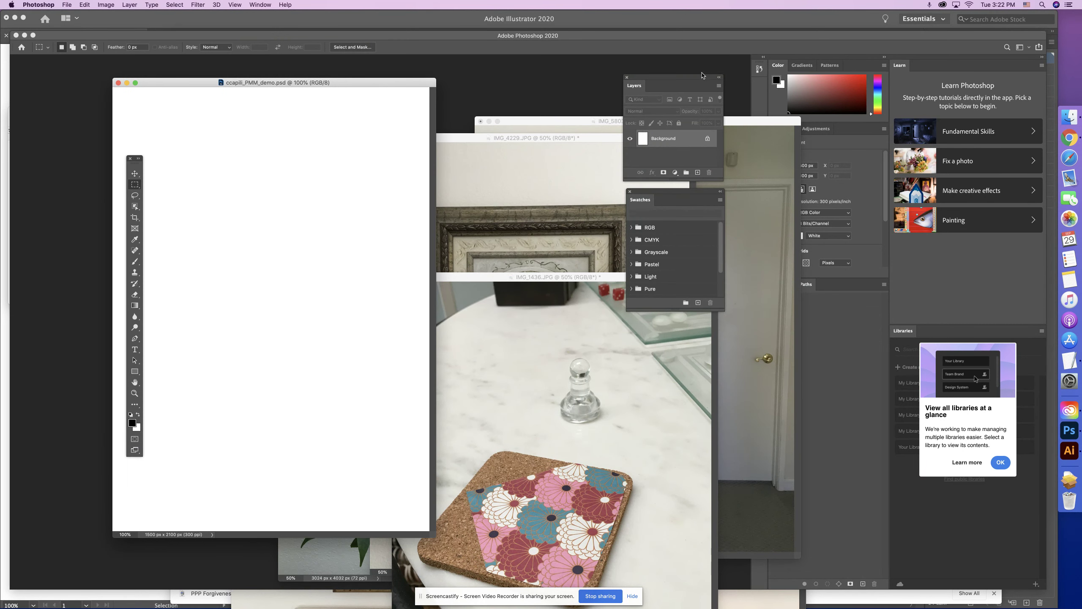
# - Move the Layers panel away from the photos, close the Swatches panel and enlarge the Layers panel
pyautogui.moveTo(693, 75)
pyautogui.mouseDown()
pyautogui.moveTo(669, 73)
pyautogui.moveTo(747, 79)
pyautogui.moveTo(707, 68)
pyautogui.mouseUp()
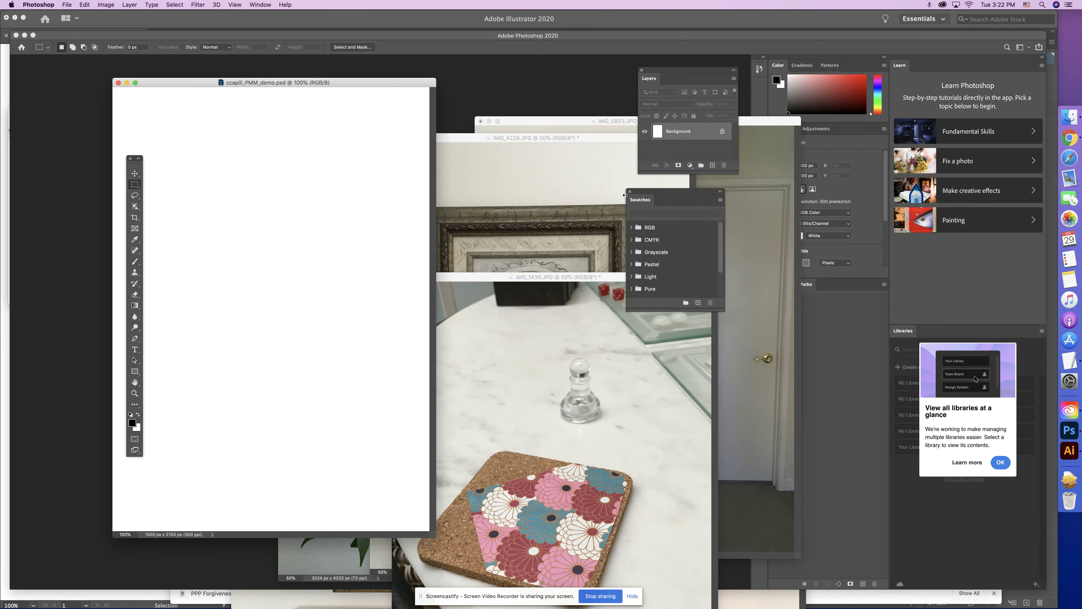
pyautogui.click(629, 194)
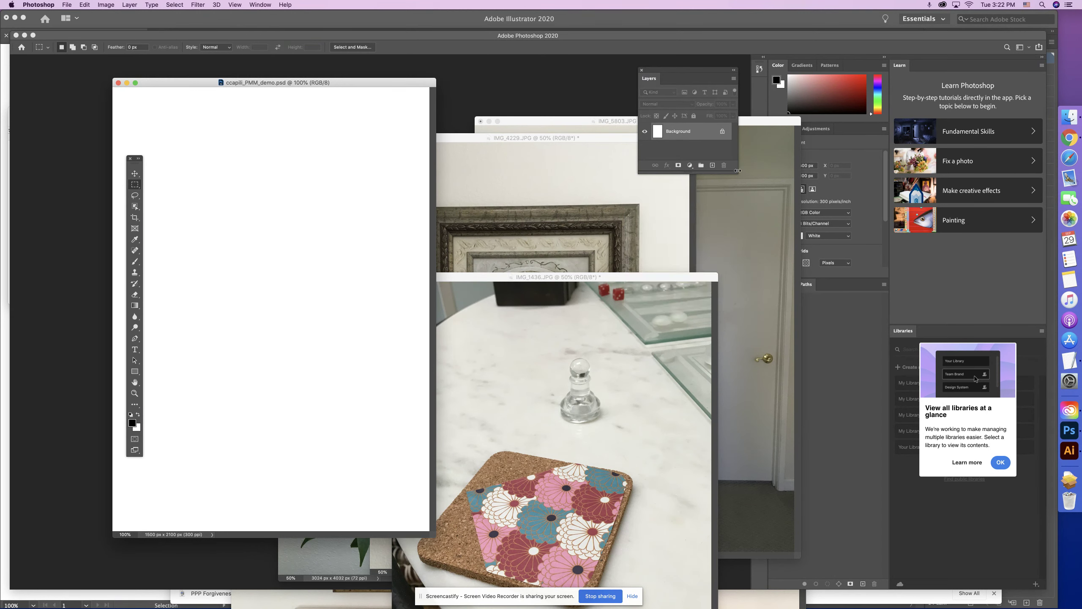
pyautogui.moveTo(735, 172); pyautogui.dragTo(742, 234)
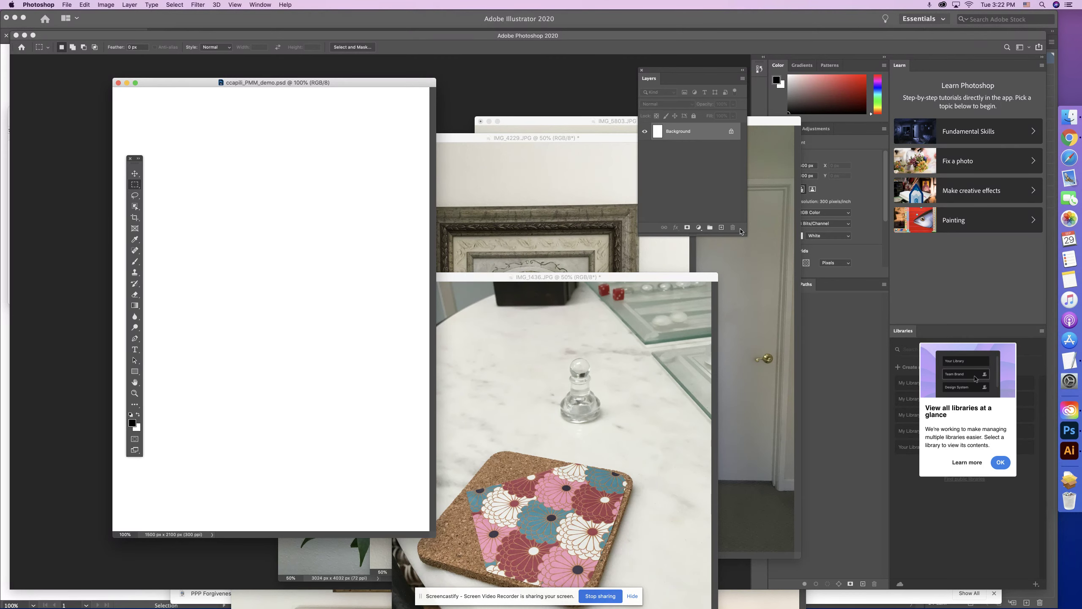
# - Reposition the demo document's window so that its canvas is clear of the toolbar
pyautogui.moveTo(164, 87); pyautogui.dragTo(215, 83)
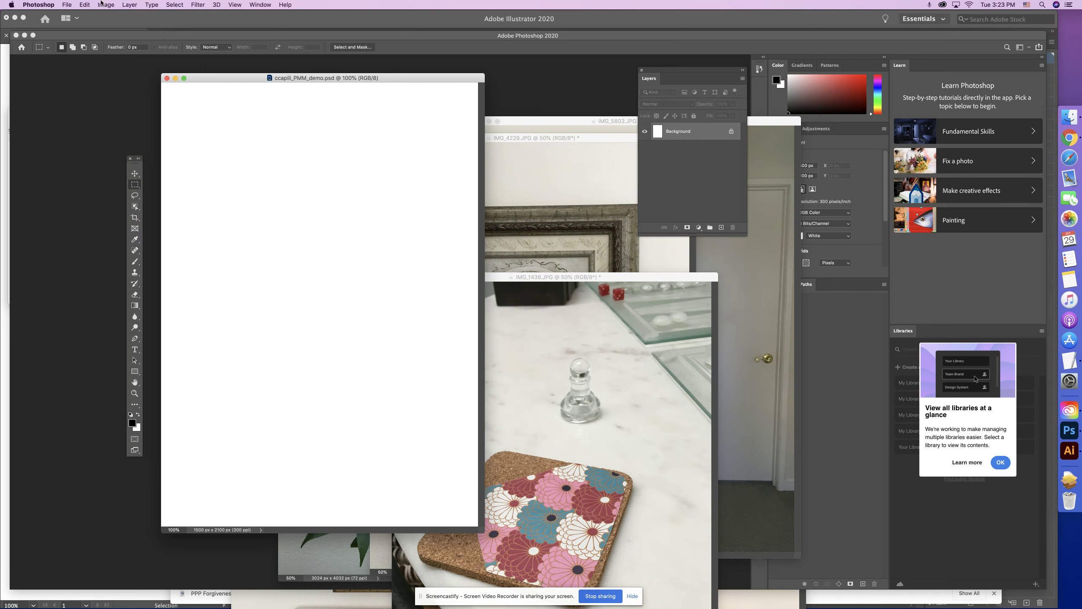
pyautogui.click(66, 6)
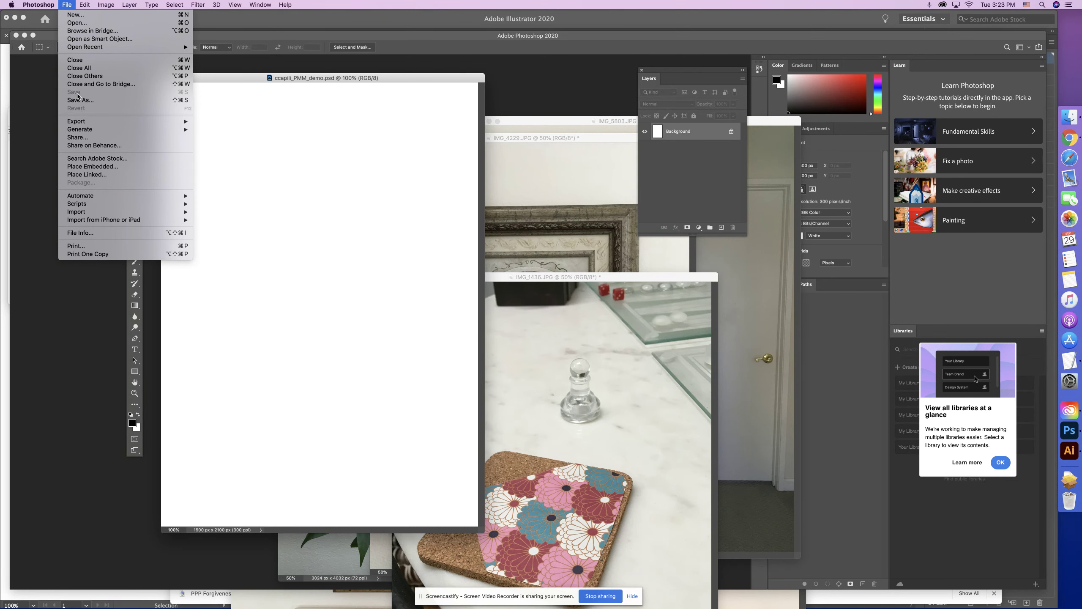
pyautogui.click(235, 79)
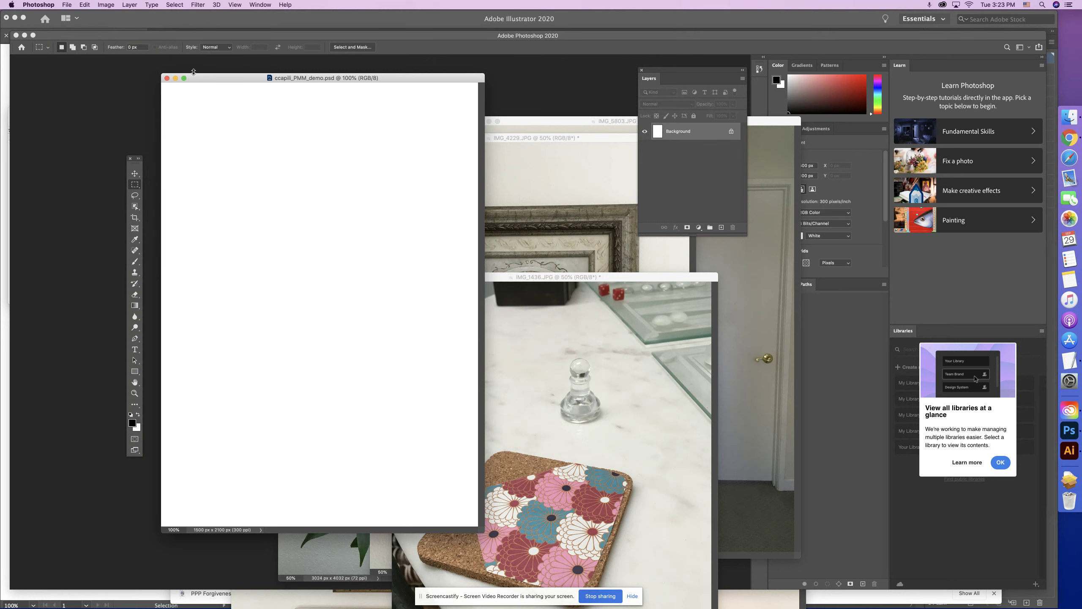